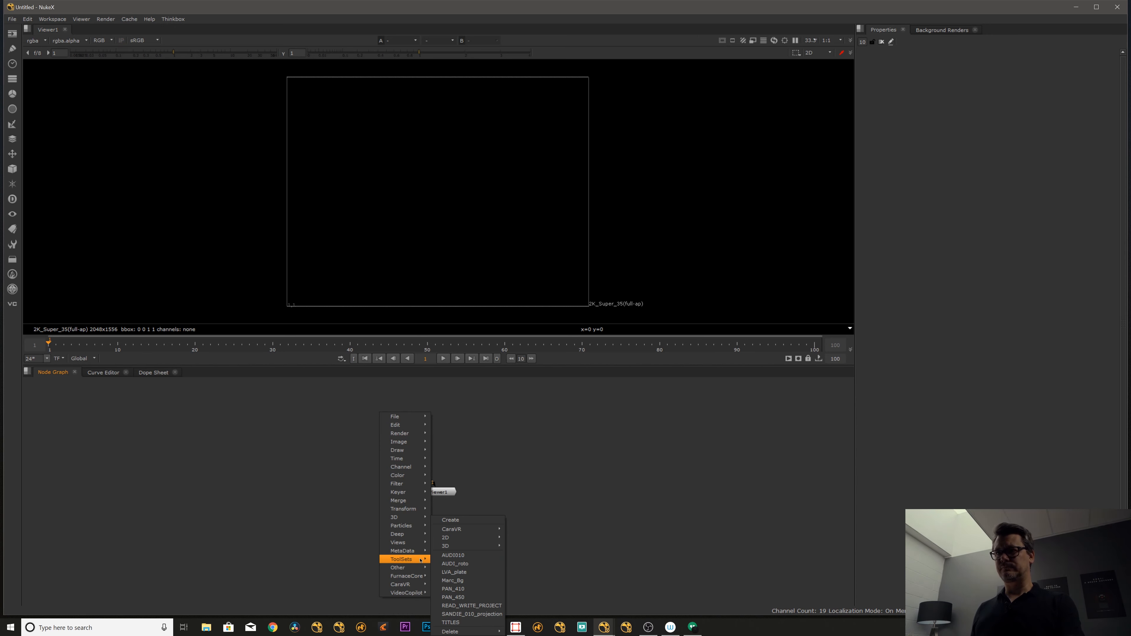
# - Insert the airplane footage with the LVA_plate toolset, place the viewer node beside it and show the footage framed in the viewer
pyautogui.click(457, 572)
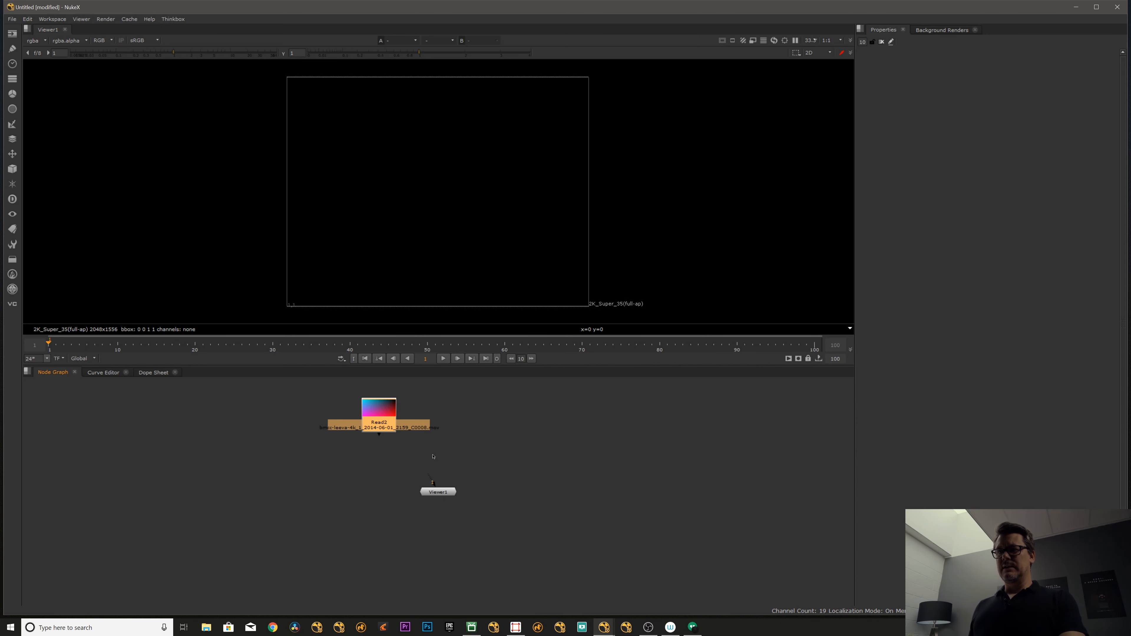
pyautogui.moveTo(382, 424); pyautogui.dragTo(372, 462)
pyautogui.press('1')
pyautogui.moveTo(451, 494); pyautogui.dragTo(267, 468)
pyautogui.moveTo(369, 460); pyautogui.dragTo(375, 466)
pyautogui.keyDown('alt'); pyautogui.moveTo(433, 188); pyautogui.dragTo(476, 169, button='middle'); pyautogui.keyUp('alt')
pyautogui.press('f')
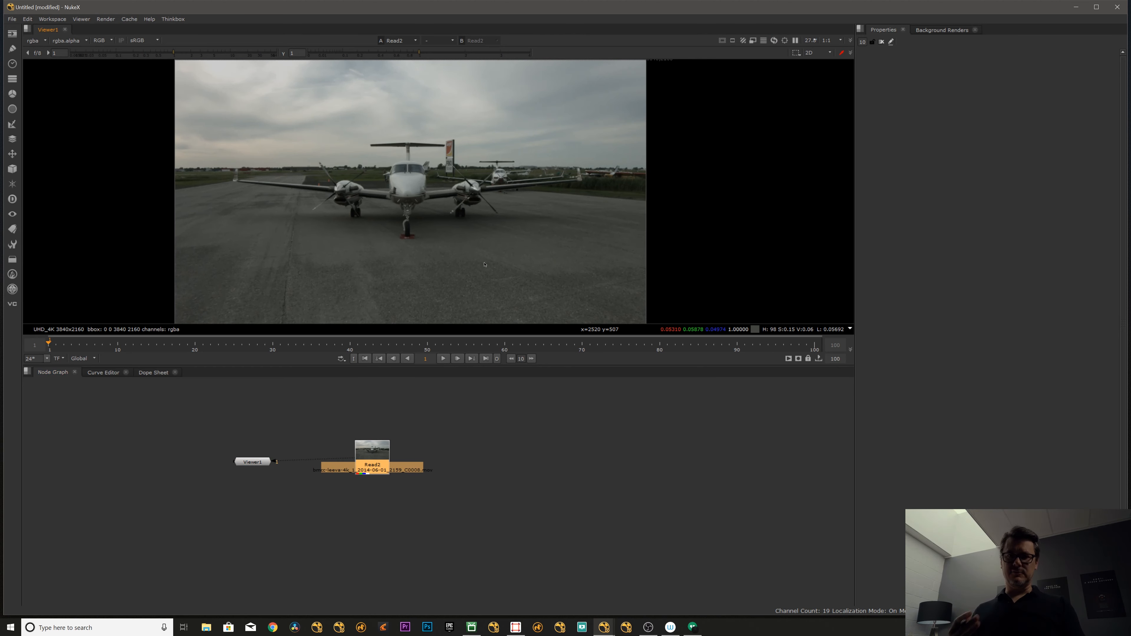
pyautogui.click(298, 427)
pyautogui.moveTo(370, 467); pyautogui.dragTo(373, 462)
pyautogui.click(447, 446)
pyautogui.click(254, 462)
pyautogui.click(378, 470)
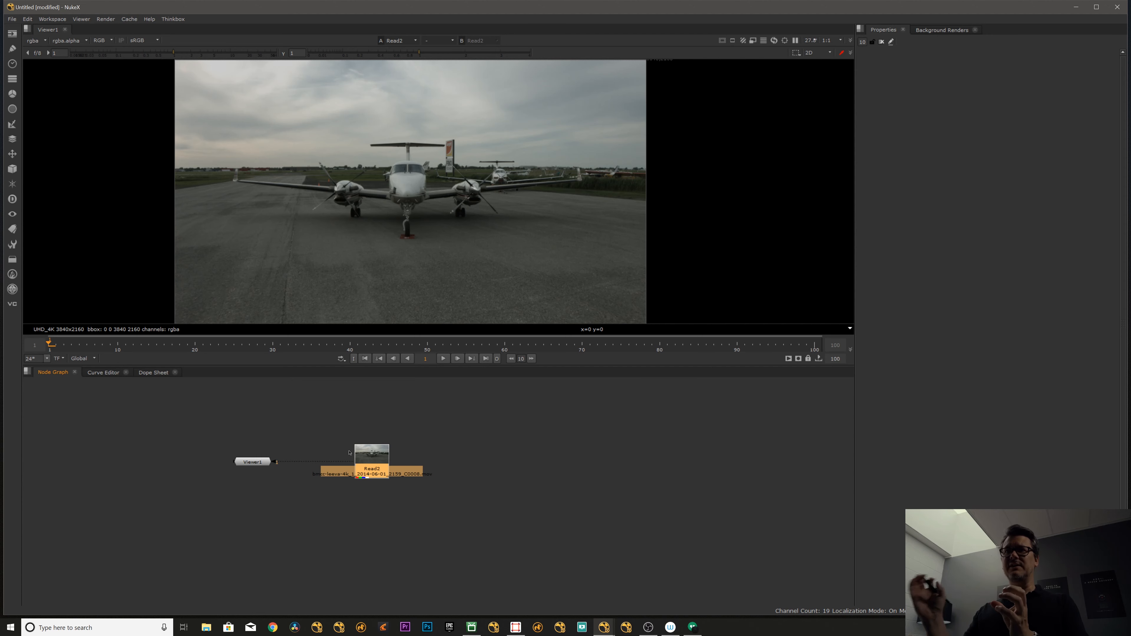
pyautogui.click(392, 450)
pyautogui.click(379, 456)
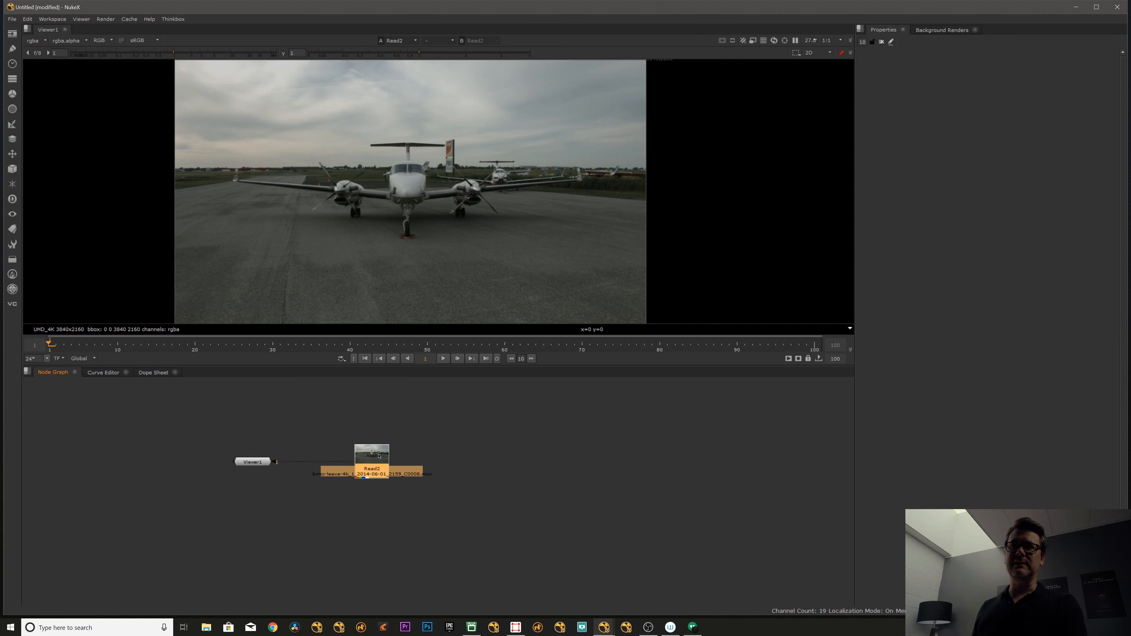
pyautogui.press('Tab')
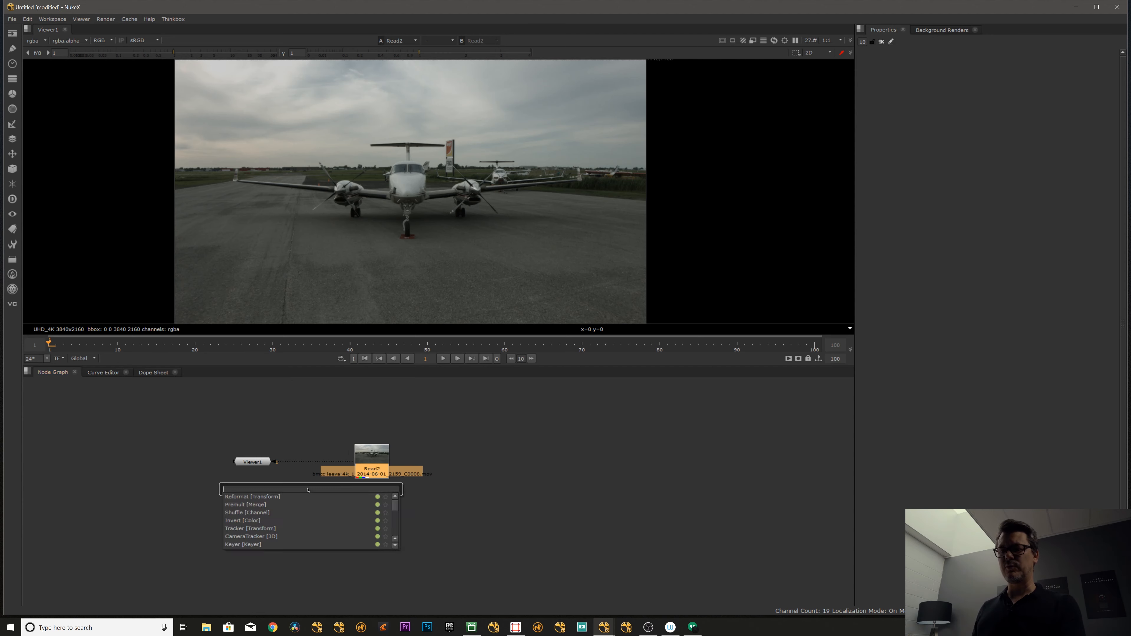
pyautogui.write('color')
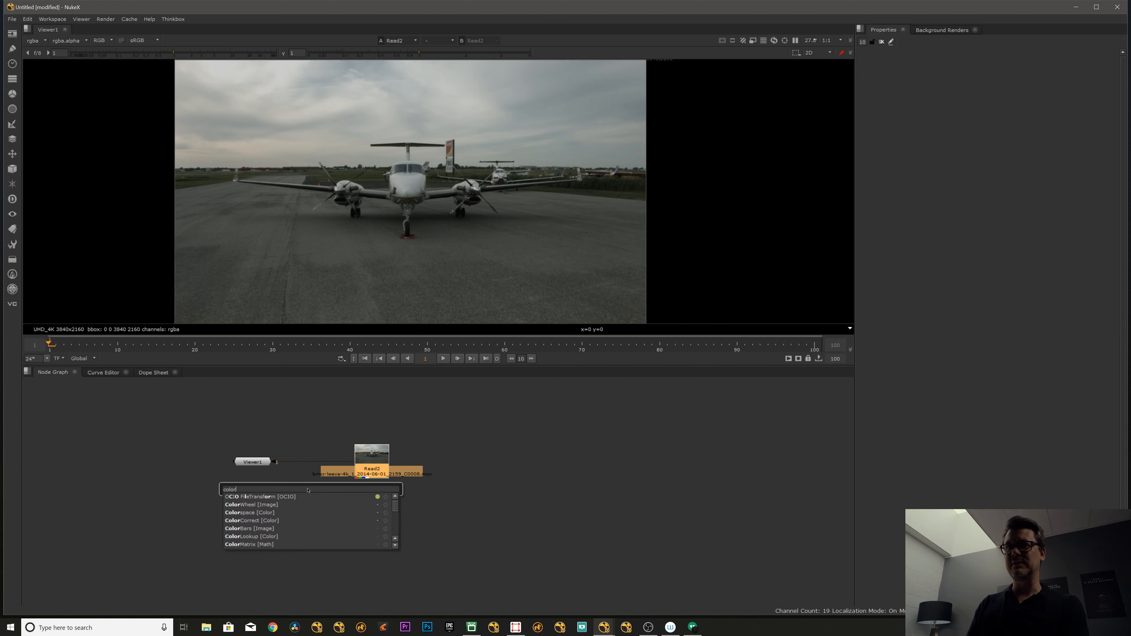
pyautogui.press('Down')
pyautogui.press('Down')
pyautogui.press('Down')
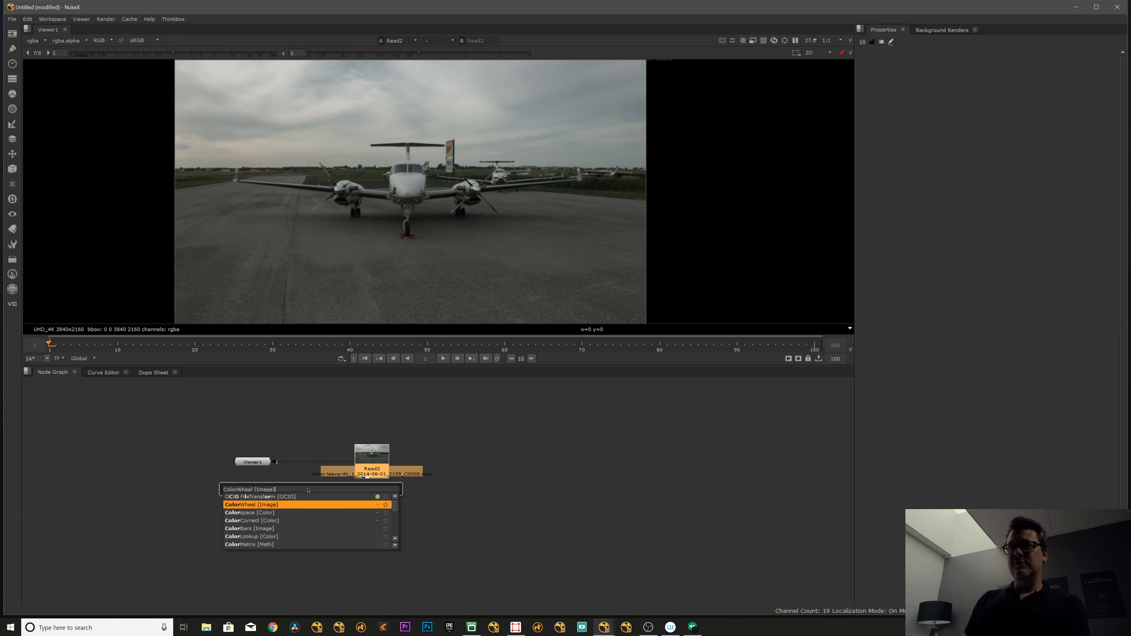
pyautogui.click(276, 420)
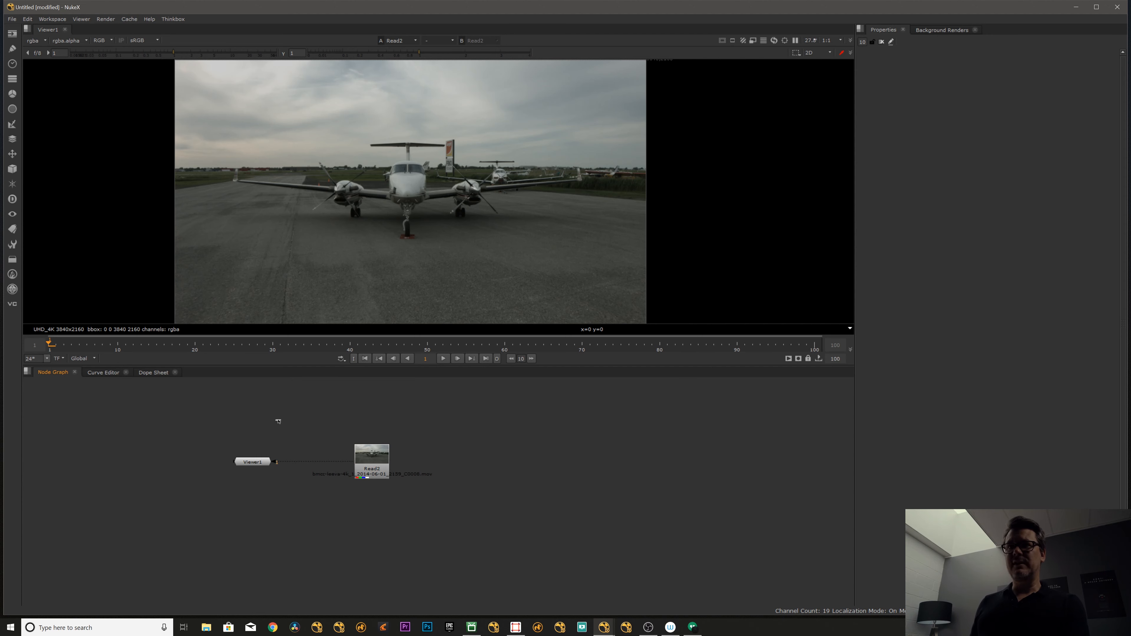
# - Add a second Read node with the airplane footage above the viewer node and look through the available Color nodes
pyautogui.rightClick(238, 403)
pyautogui.click(270, 400)
pyautogui.rightClick(235, 406)
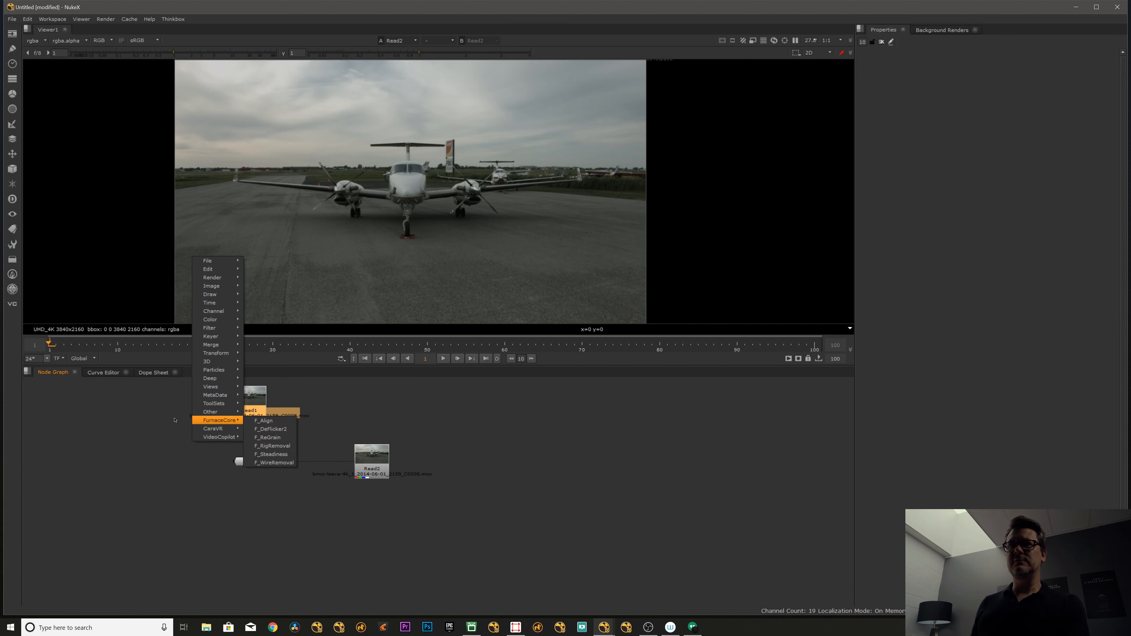
pyautogui.moveTo(223, 319)
pyautogui.moveTo(277, 337)
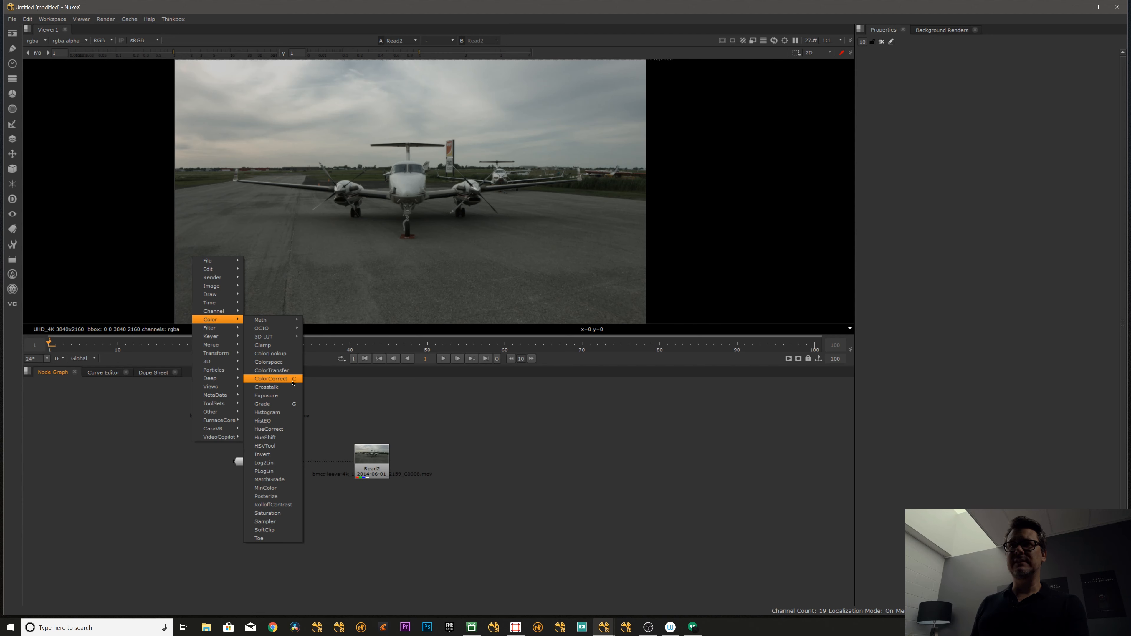
pyautogui.click(416, 462)
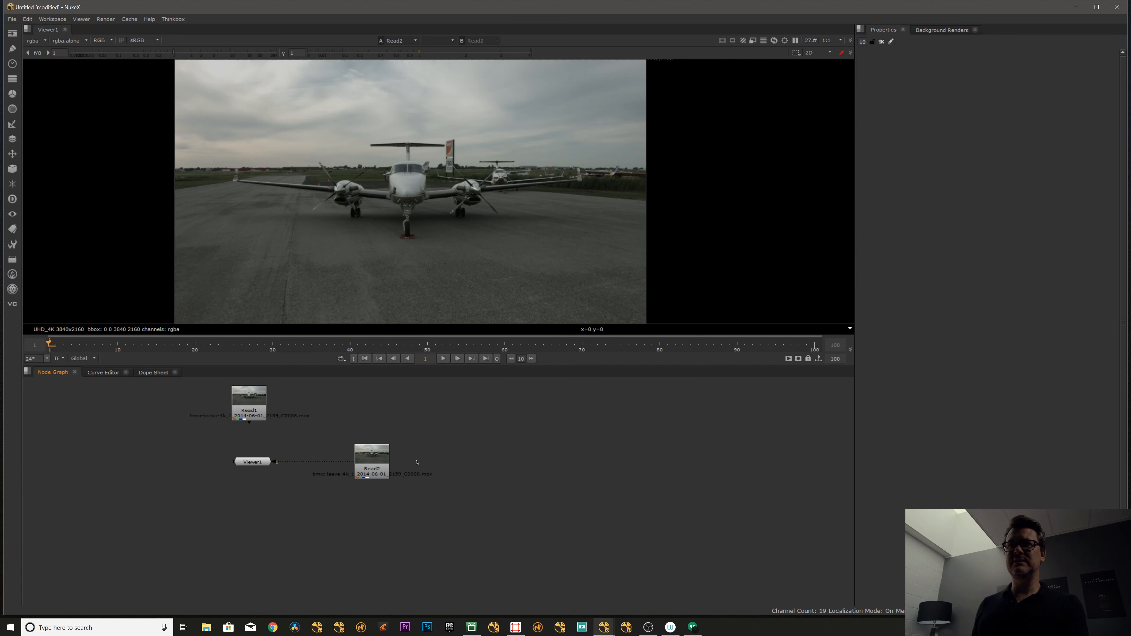
# - Add a ColorCorrect node after the Read2 footage, view its output and widen its properties area
pyautogui.click(377, 473)
pyautogui.press('c')
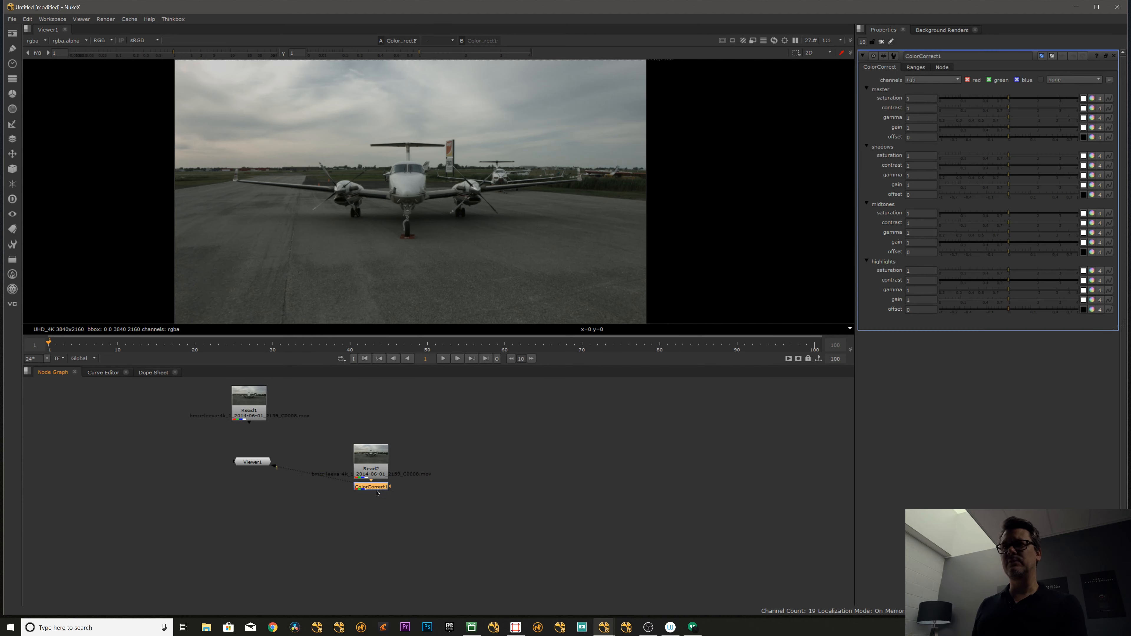
pyautogui.moveTo(375, 489); pyautogui.dragTo(375, 493)
pyautogui.press('1')
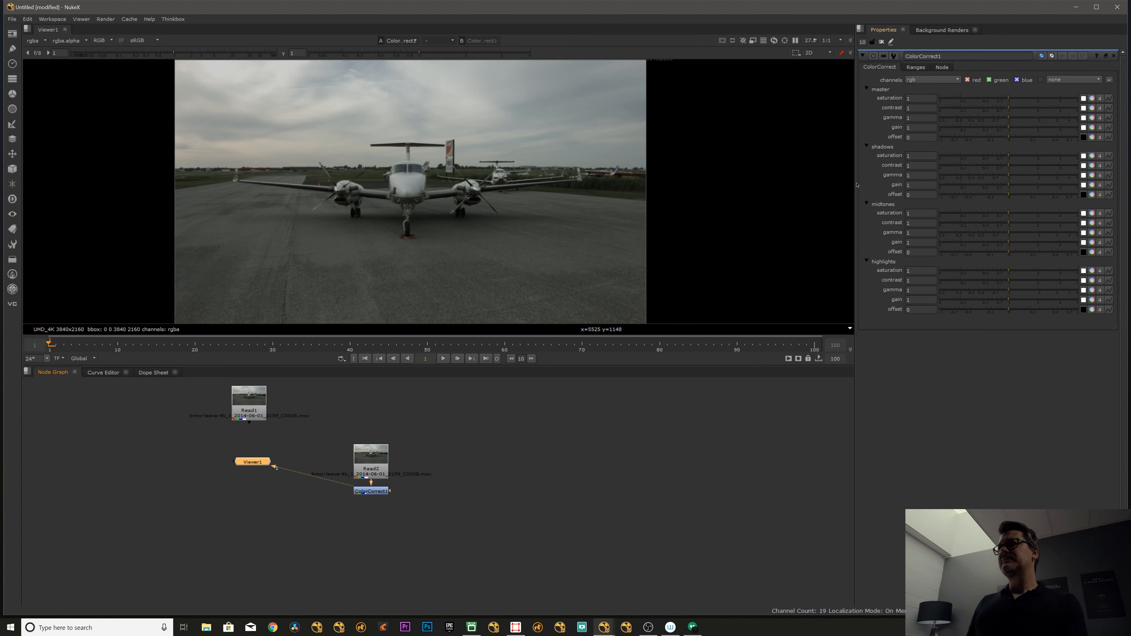
pyautogui.moveTo(845, 184); pyautogui.dragTo(661, 204)
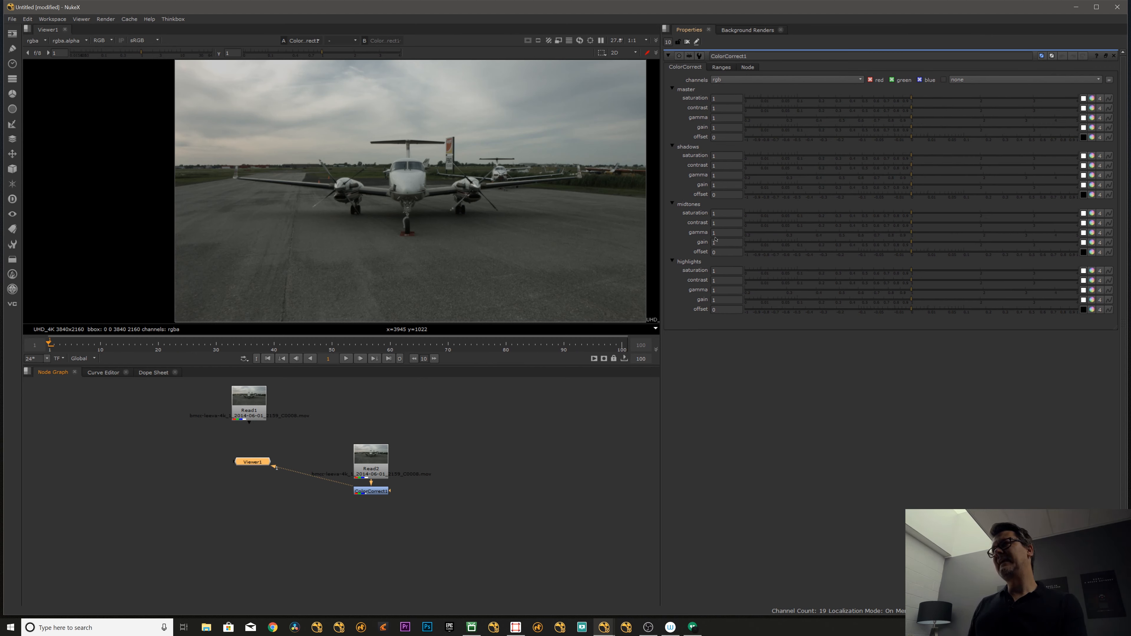
# - Examine the ColorCorrect node's range curves for shadows, midtones and highlights
pyautogui.click(575, 430)
pyautogui.click(381, 492)
pyautogui.click(375, 470)
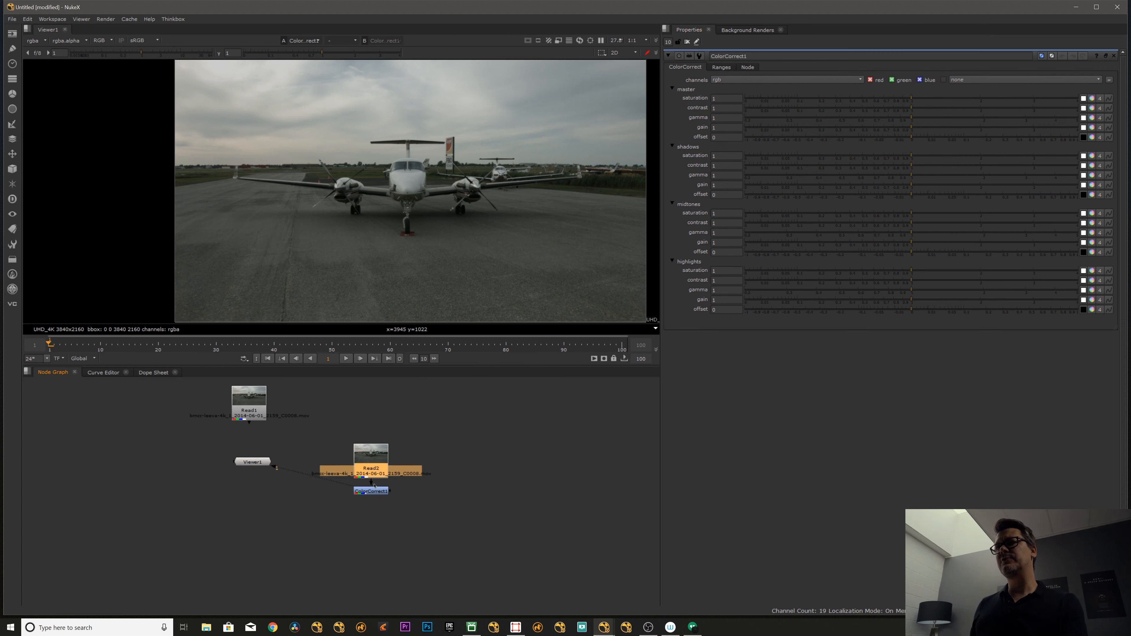
pyautogui.click(381, 493)
pyautogui.press('1')
pyautogui.click(381, 493)
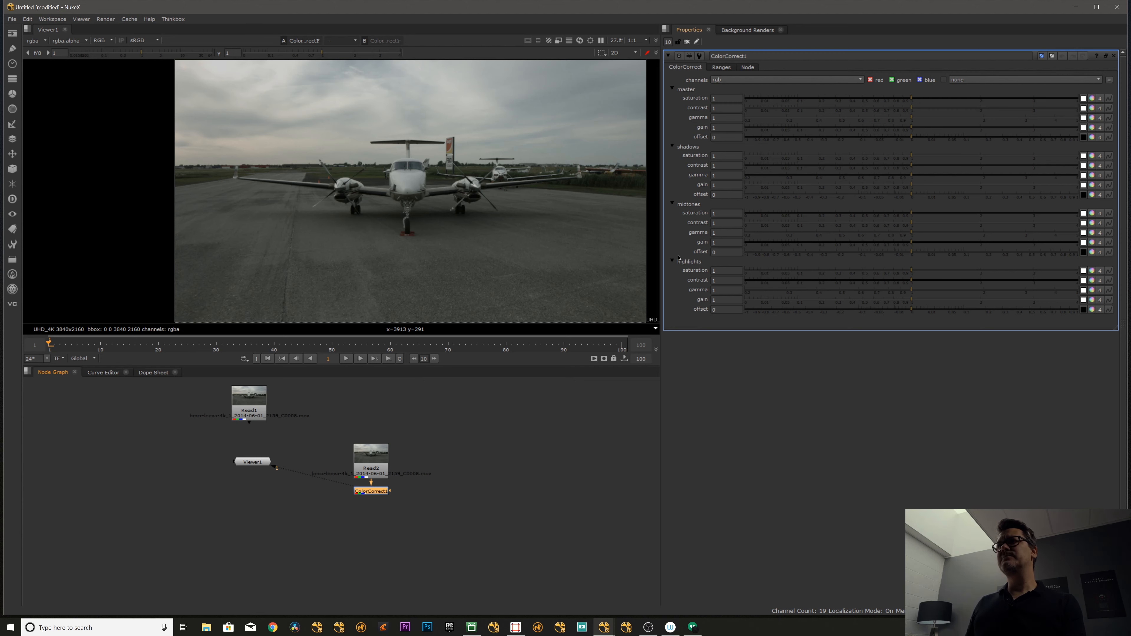
pyautogui.click(722, 67)
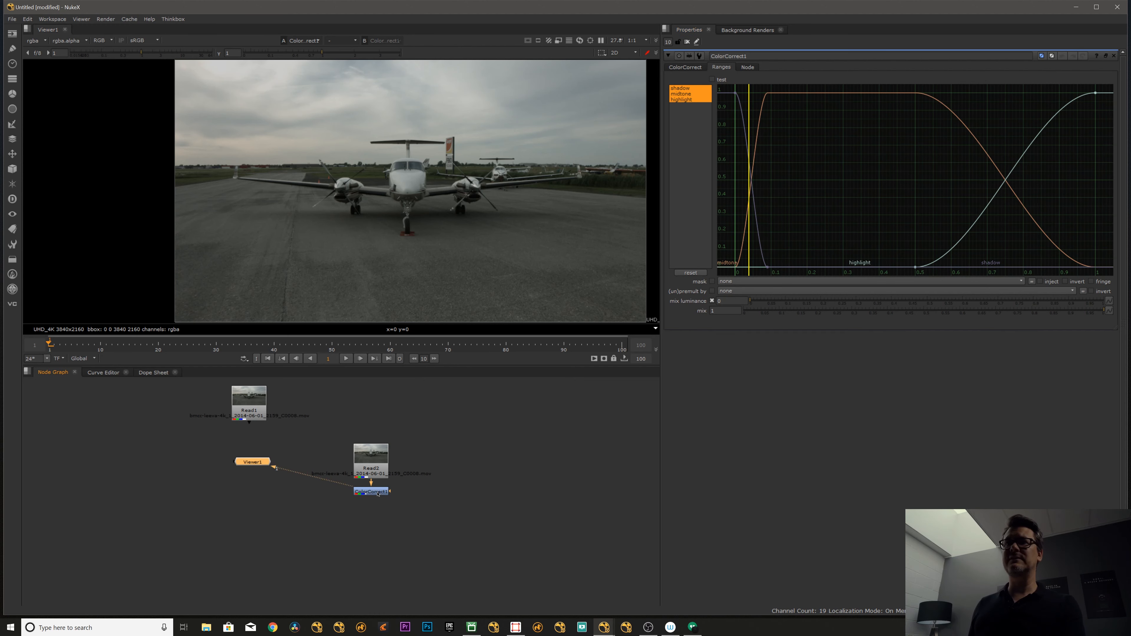
pyautogui.click(688, 67)
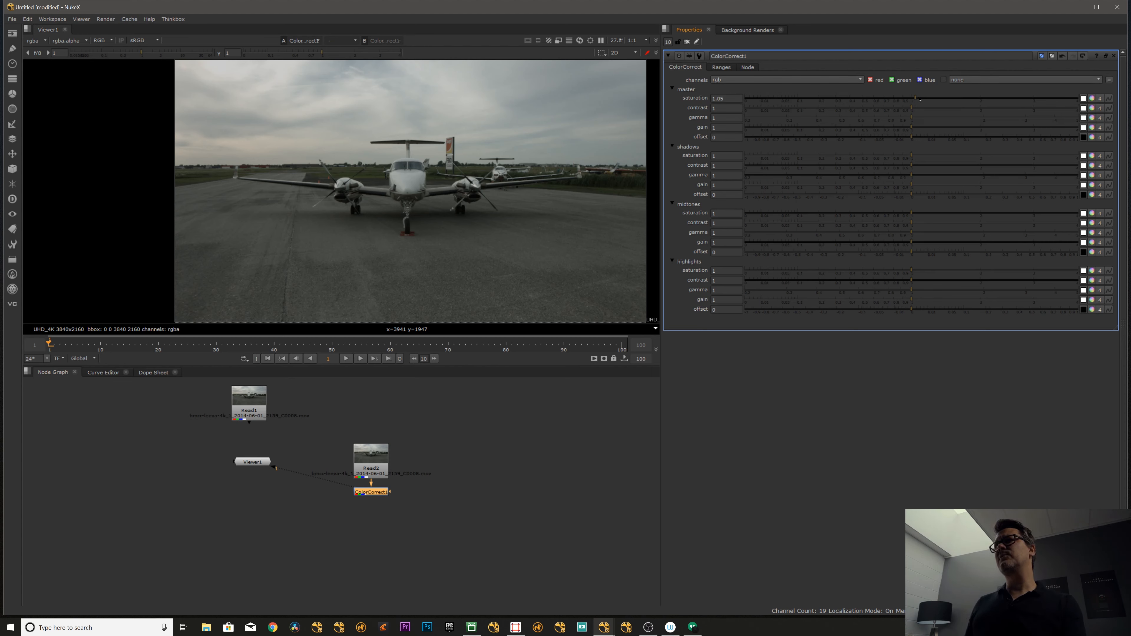
# - Try the master saturation at 4, then bring it back to 1
pyautogui.moveTo(919, 99); pyautogui.dragTo(1110, 97)
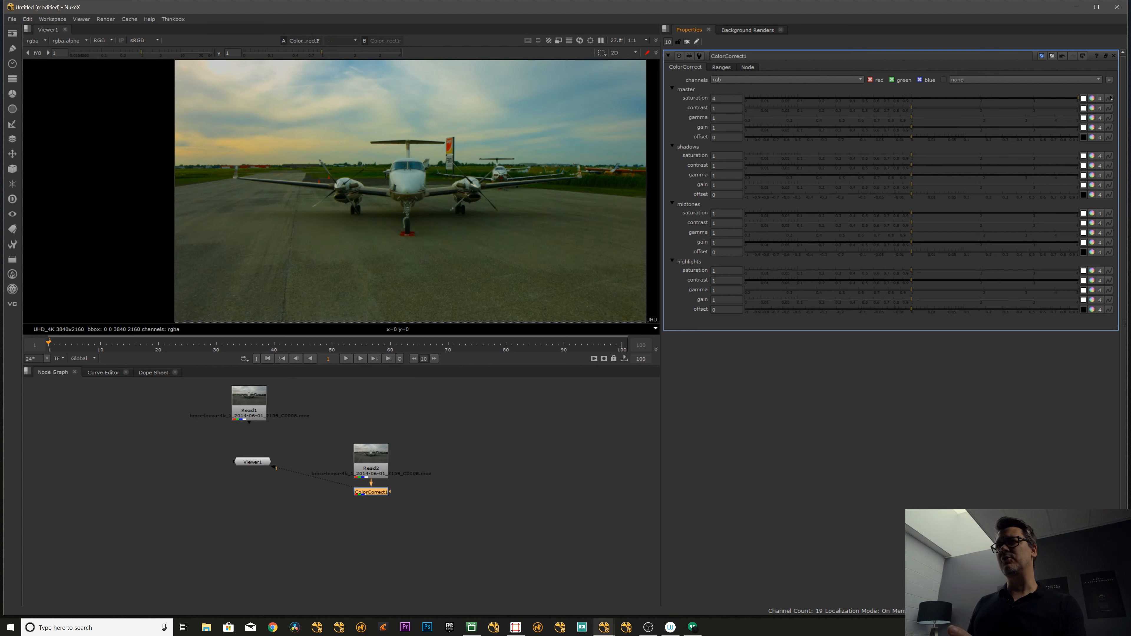
pyautogui.moveTo(1111, 97); pyautogui.dragTo(1066, 96)
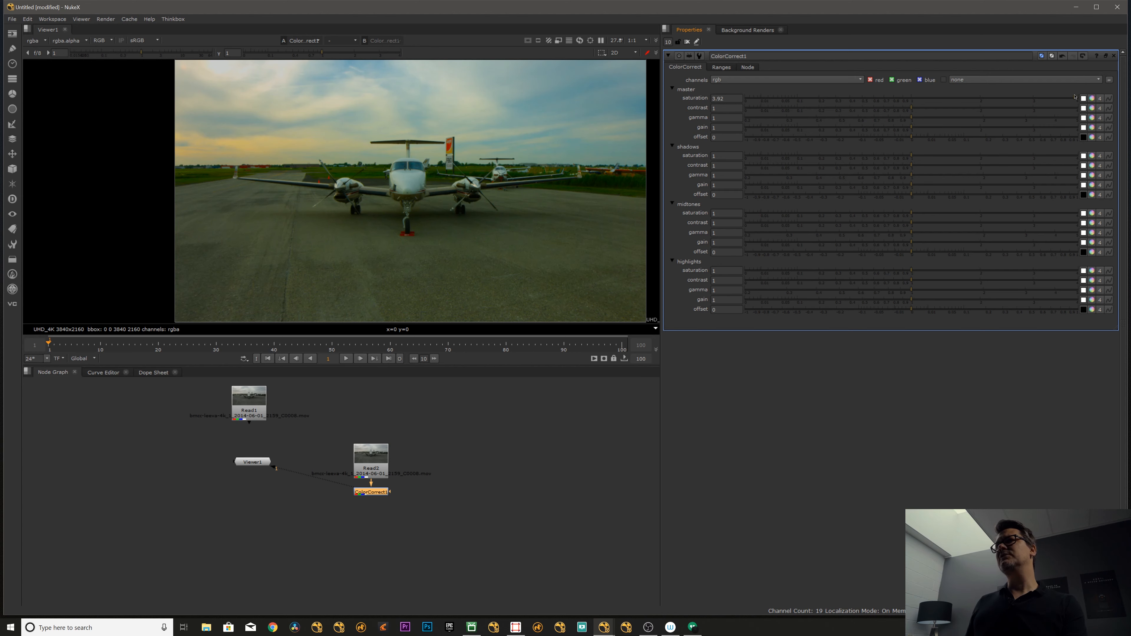
pyautogui.moveTo(1066, 96); pyautogui.dragTo(911, 112)
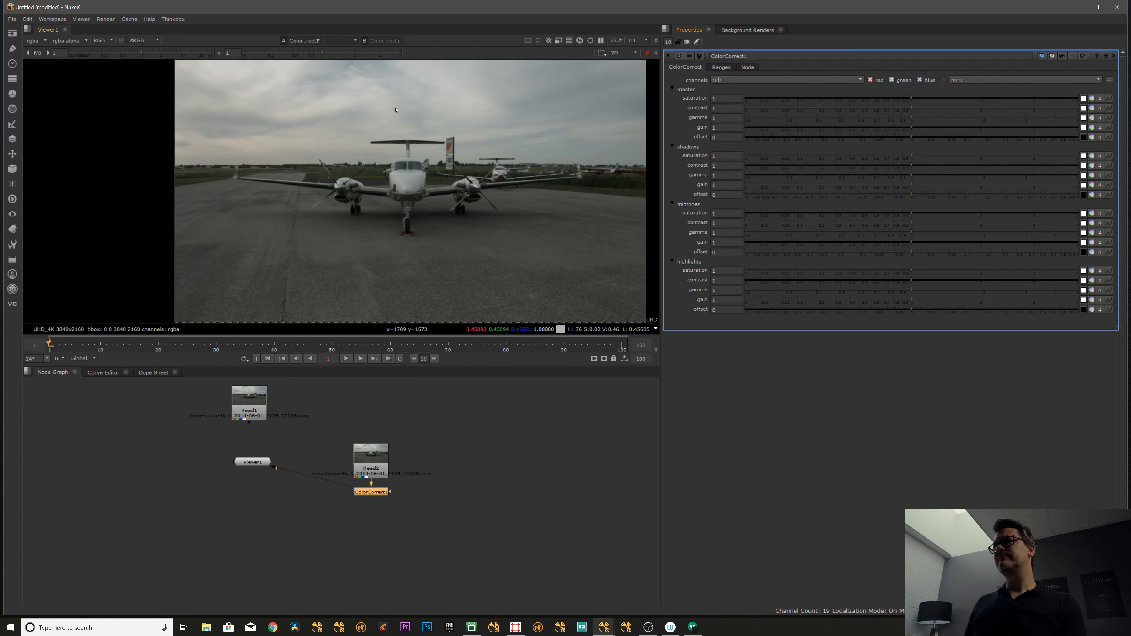
# - Set the ColorCorrect master contrast to 0.665, gamma to 0.565 and gain to 2.67
pyautogui.click(910, 130)
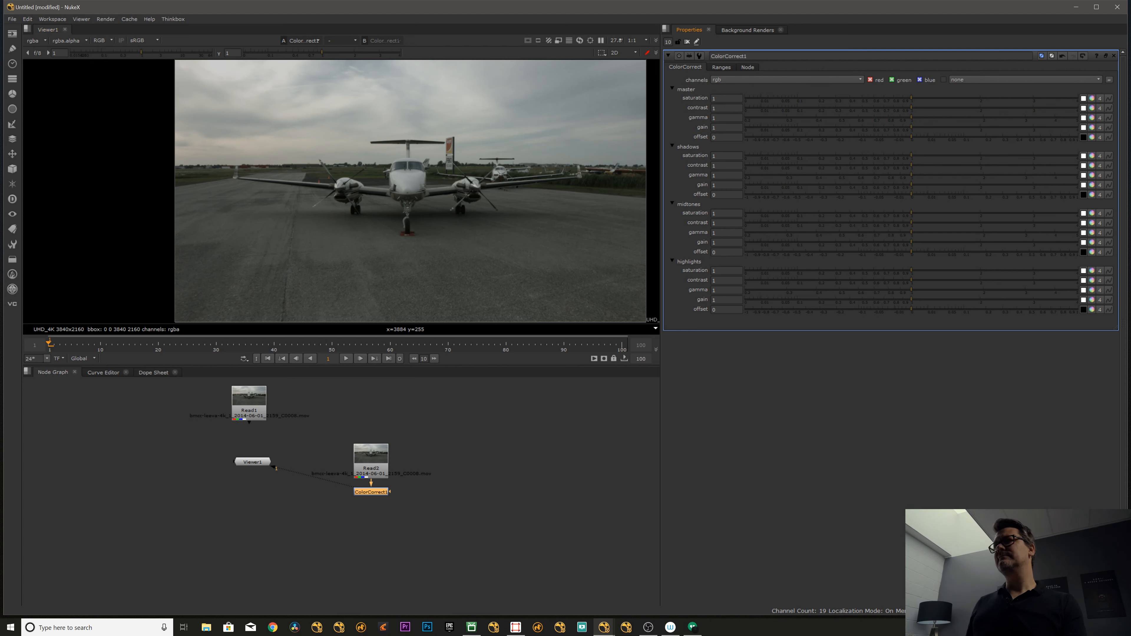
pyautogui.moveTo(910, 130); pyautogui.dragTo(1017, 126)
pyautogui.keyDown('ctrl'); pyautogui.click(902, 128); pyautogui.keyUp('ctrl')
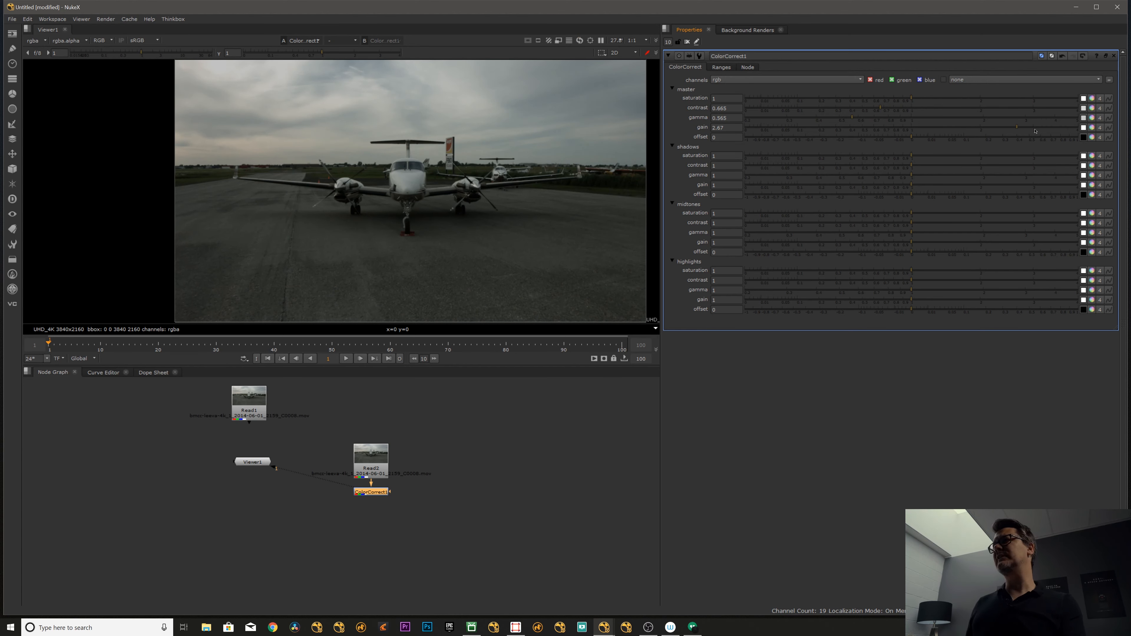
# - Try sampling points and areas of the sky as the master gain colour, undoing the unwanted samples
pyautogui.click(1084, 129)
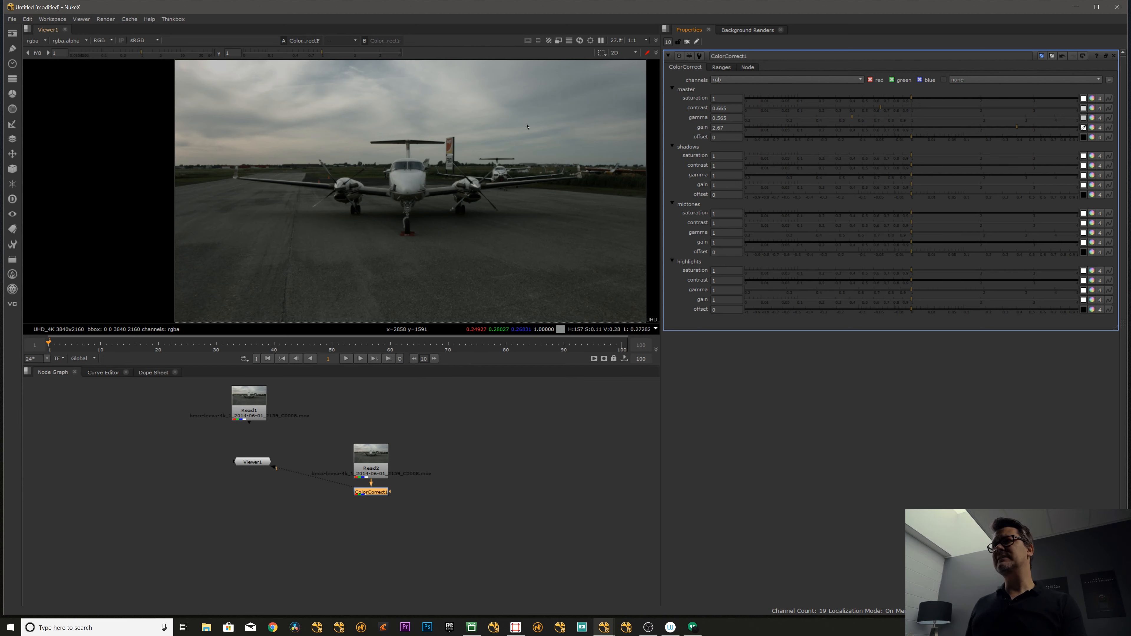
pyautogui.keyDown('ctrl'); pyautogui.click(538, 109); pyautogui.keyUp('ctrl')
pyautogui.keyDown('ctrl'); pyautogui.keyDown('shift'); pyautogui.moveTo(534, 99); pyautogui.dragTo(541, 106); pyautogui.keyUp('shift'); pyautogui.keyUp('ctrl')
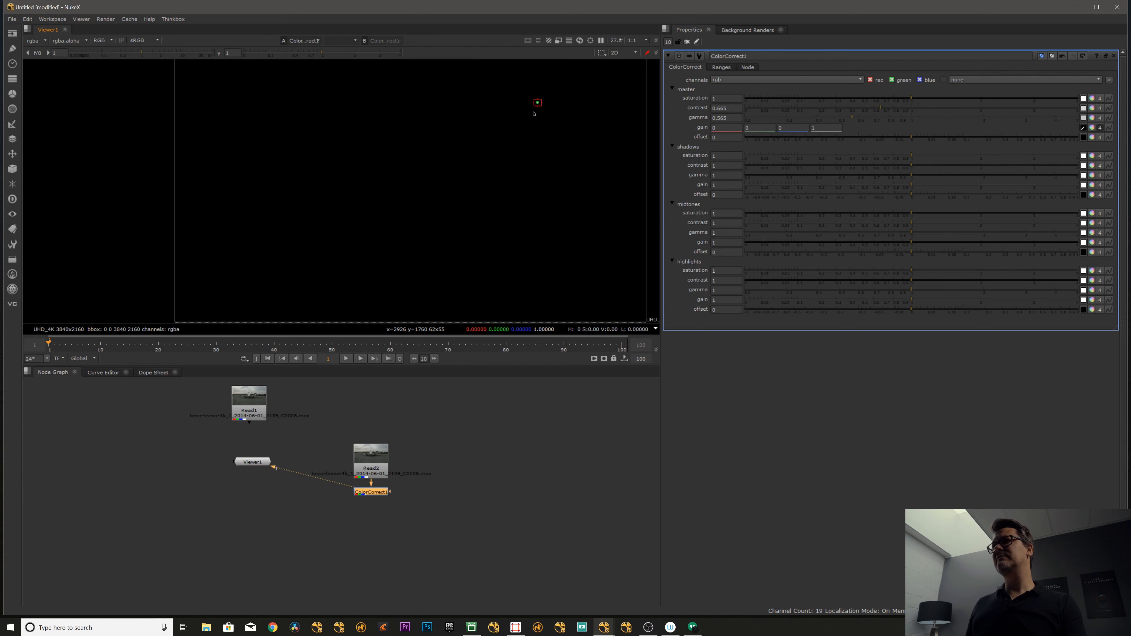
pyautogui.hotkey('ctrl', 'z')
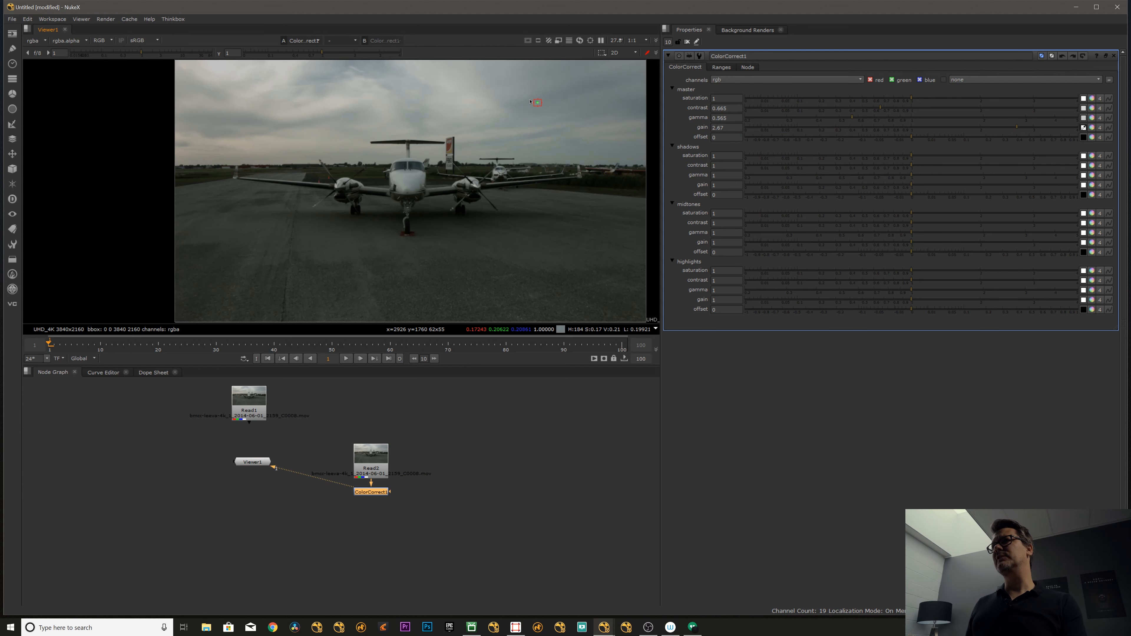
pyautogui.keyDown('ctrl'); pyautogui.click(523, 108); pyautogui.keyUp('ctrl')
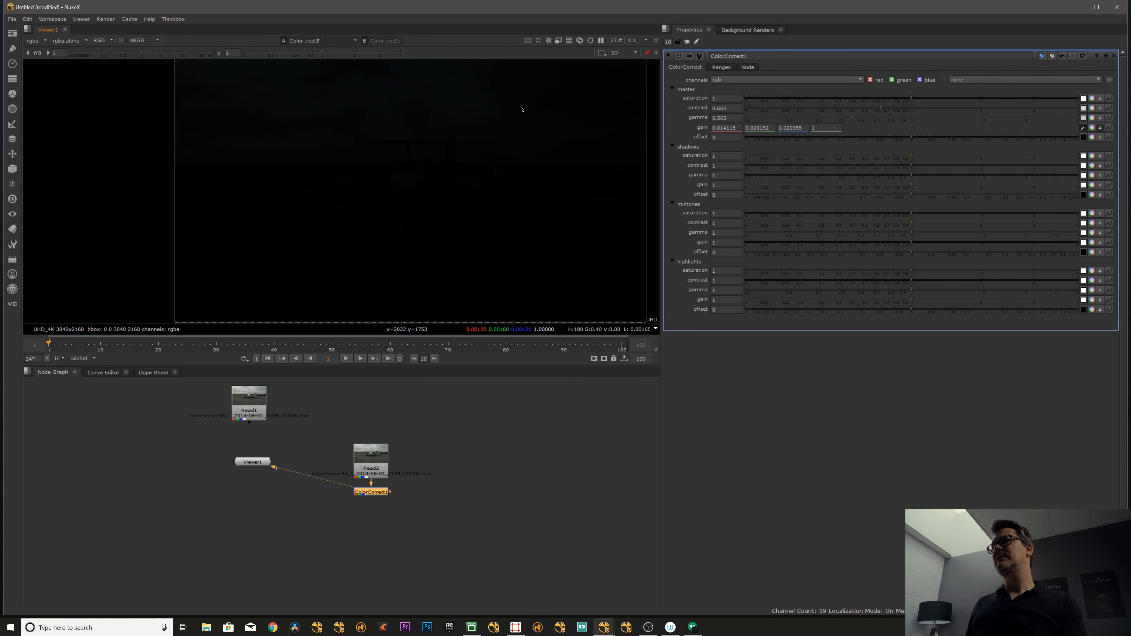
pyautogui.keyDown('ctrl'); pyautogui.keyDown('shift'); pyautogui.moveTo(526, 121); pyautogui.dragTo(449, 141); pyautogui.keyUp('shift'); pyautogui.keyUp('ctrl')
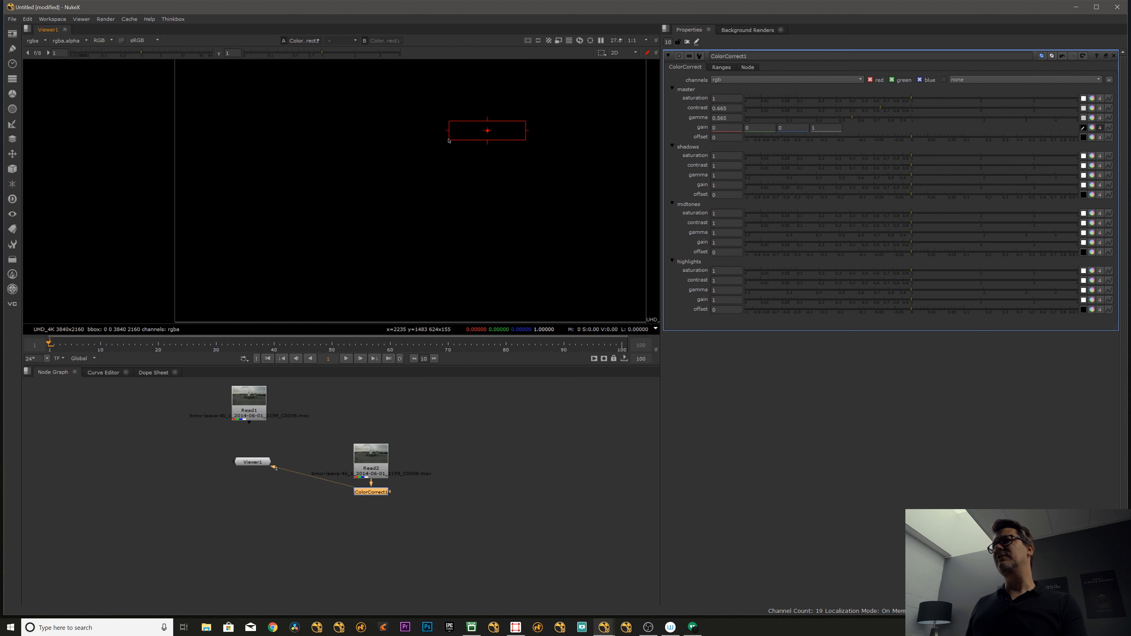
pyautogui.keyDown('ctrl'); pyautogui.click(524, 120); pyautogui.keyUp('ctrl')
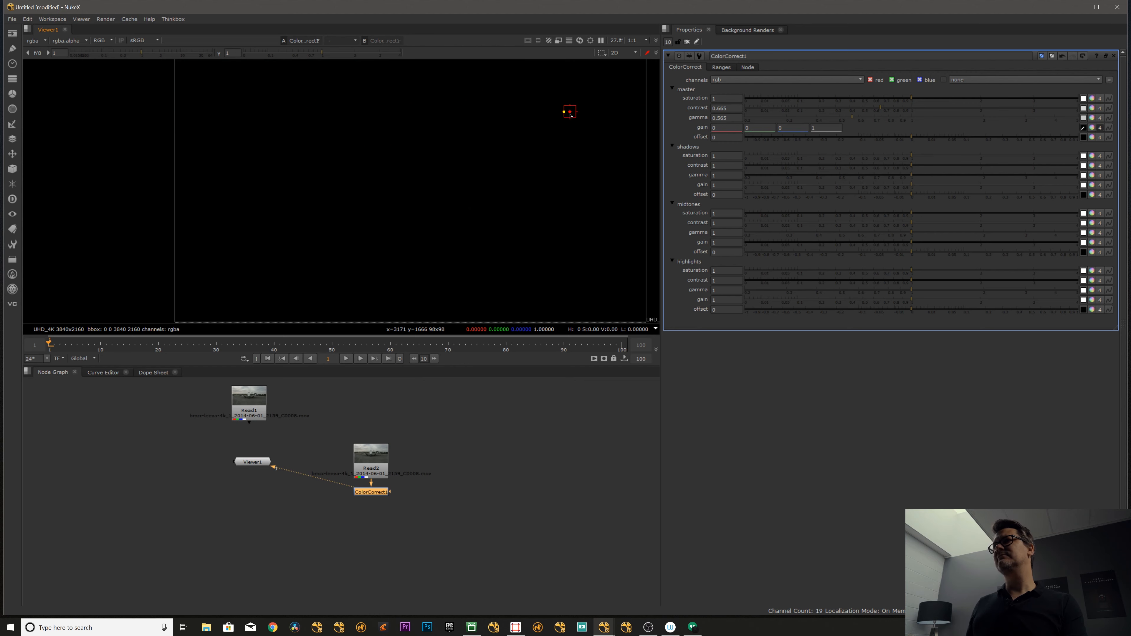
pyautogui.hotkey('ctrl', 'z')
pyautogui.hotkey('ctrl', 'z')
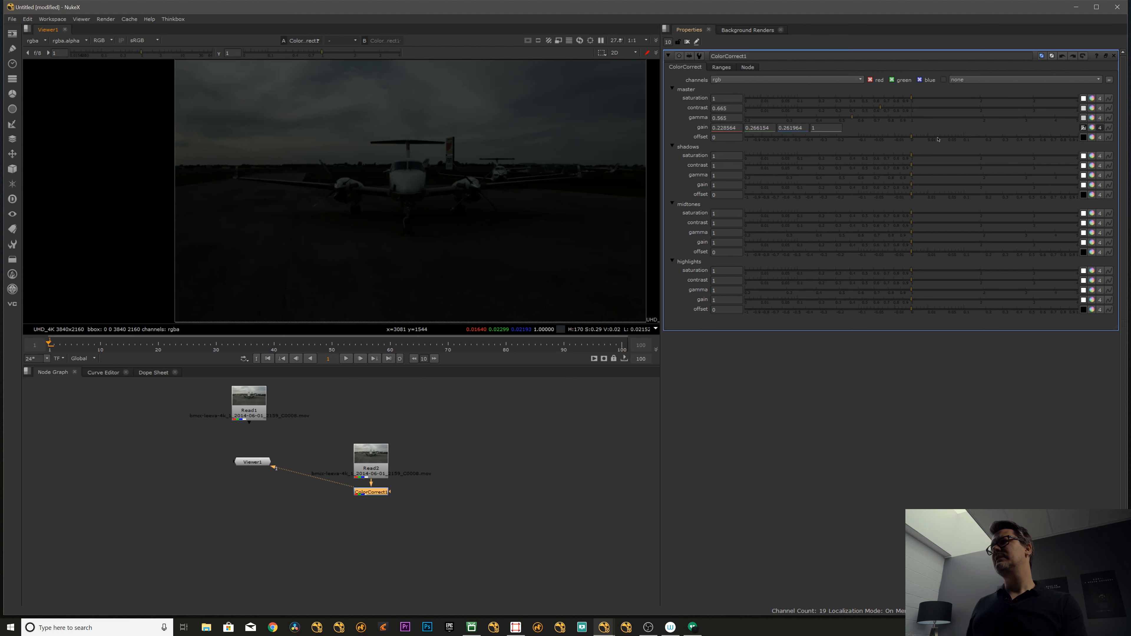
# - Collapse the master gain to a single value of 4 and expand its colour wheel with separate channels
pyautogui.click(1099, 129)
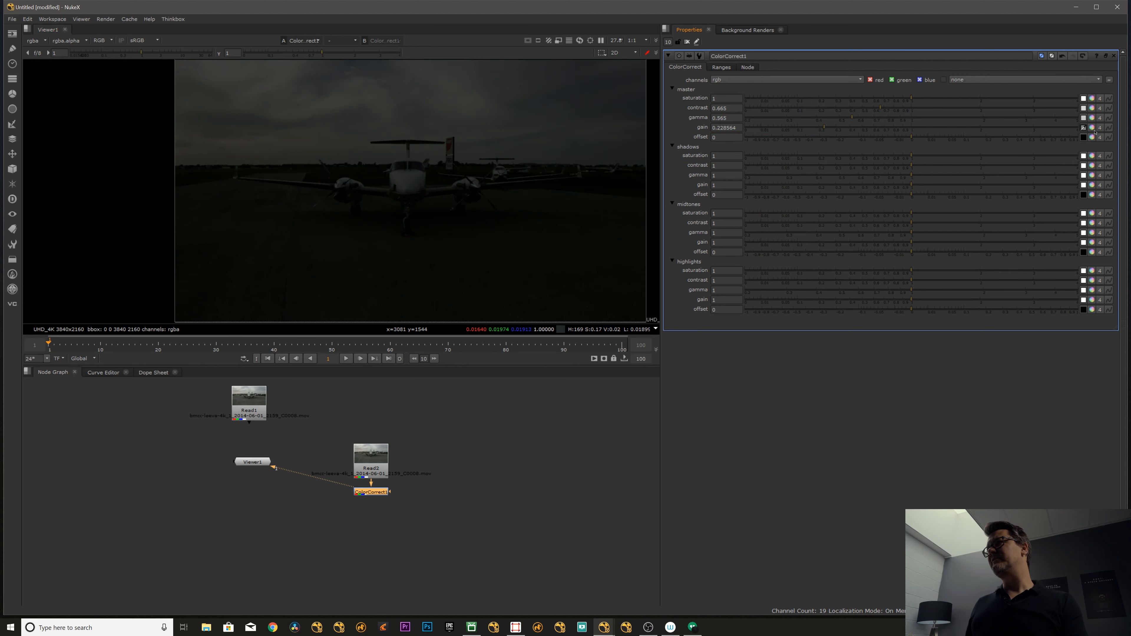
pyautogui.moveTo(825, 129); pyautogui.dragTo(1091, 131)
pyautogui.click(1091, 129)
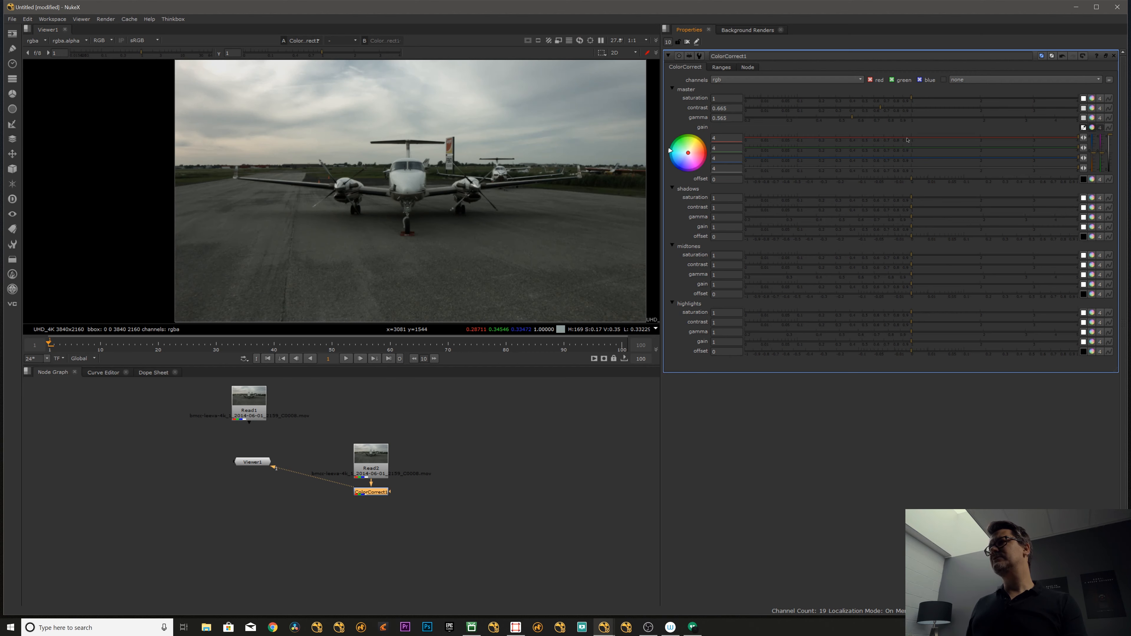
# - Tint the image green by setting the master gain to red 1.35, green 3.48 and blue 2.26, undoing the extra red reduction
pyautogui.moveTo(891, 138); pyautogui.dragTo(970, 140)
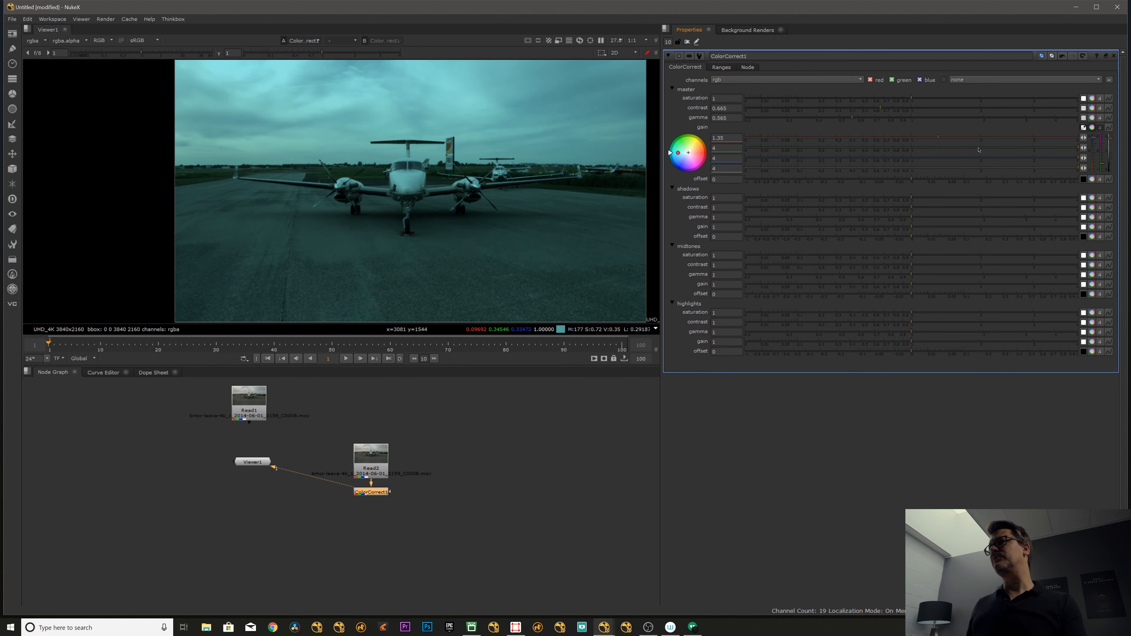
pyautogui.click(1061, 148)
pyautogui.moveTo(965, 160); pyautogui.dragTo(833, 143)
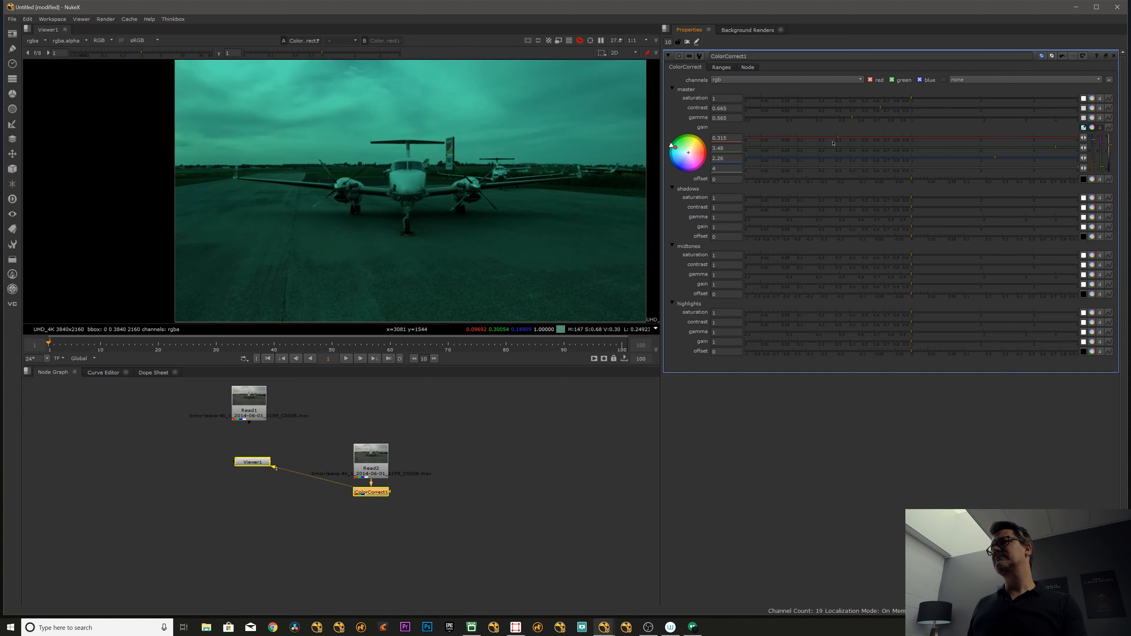
pyautogui.hotkey('ctrl', 'z')
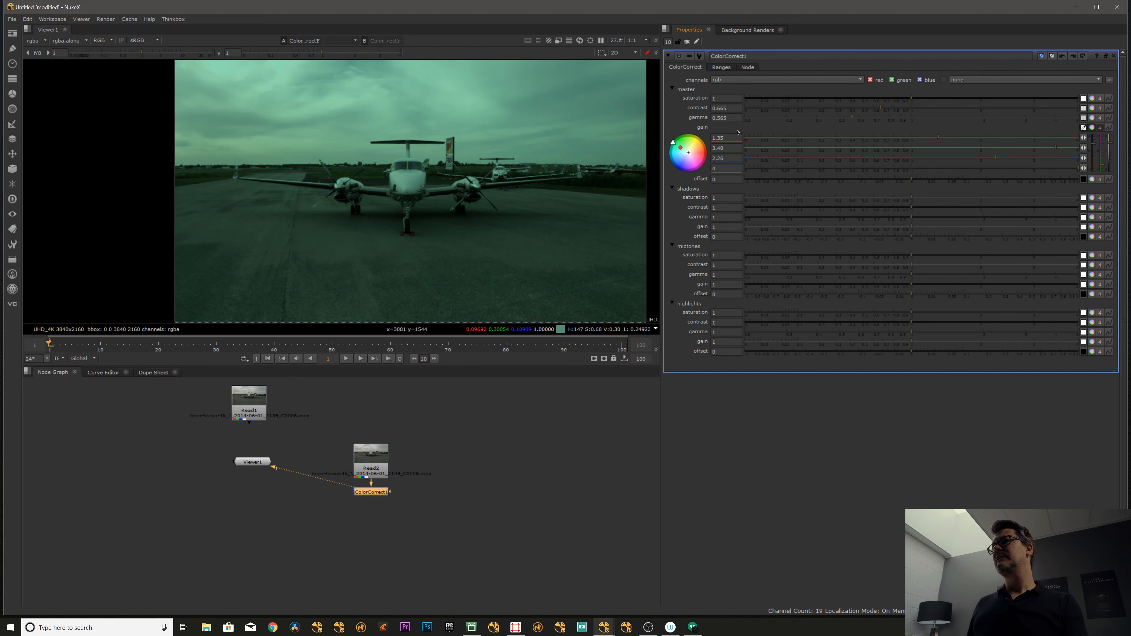
# - Undo the green gain tint and return all ColorCorrect controls to their original values
pyautogui.hotkey('ctrl', 'z')
pyautogui.hotkey('ctrl', 'z')
pyautogui.hotkey('ctrl', 'z')
pyautogui.hotkey('ctrl', 'z')
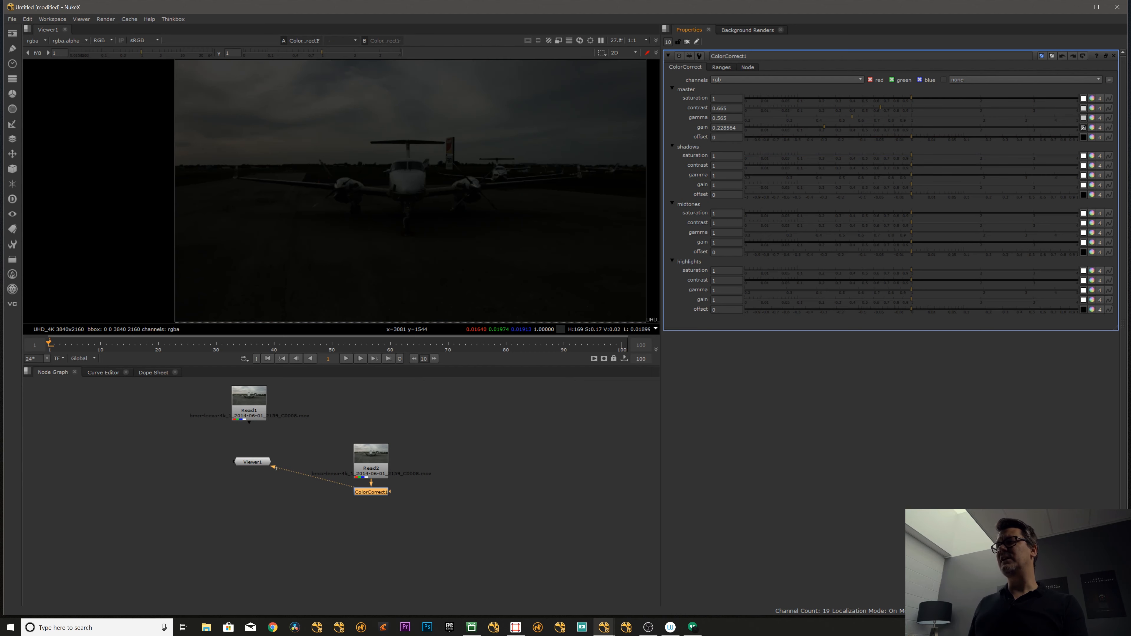
pyautogui.rightClick(678, 117)
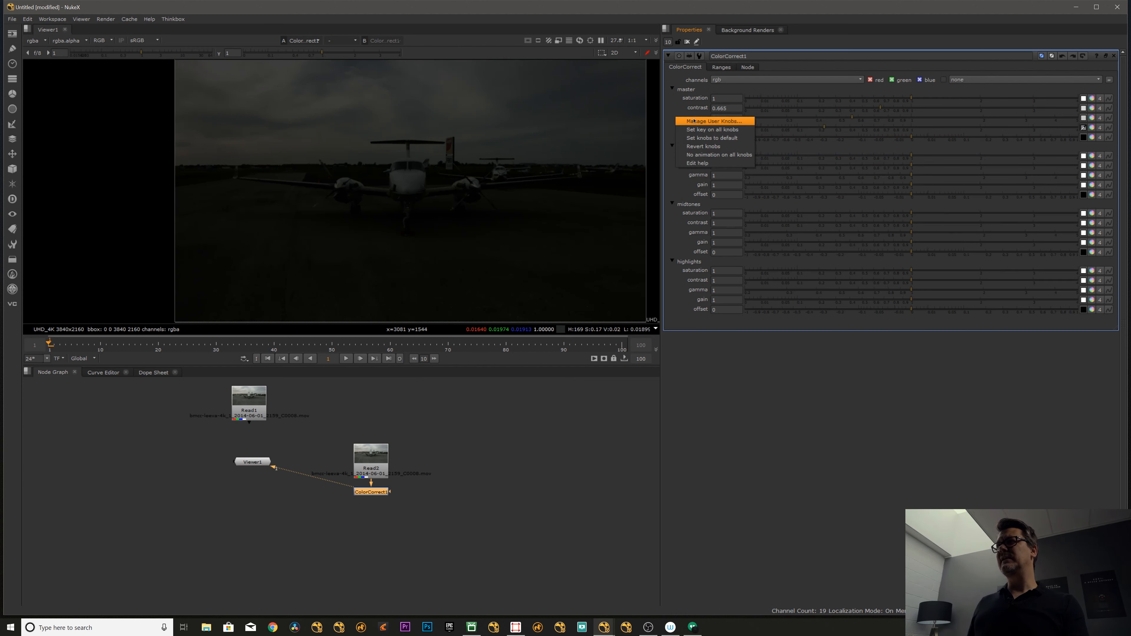
pyautogui.click(717, 147)
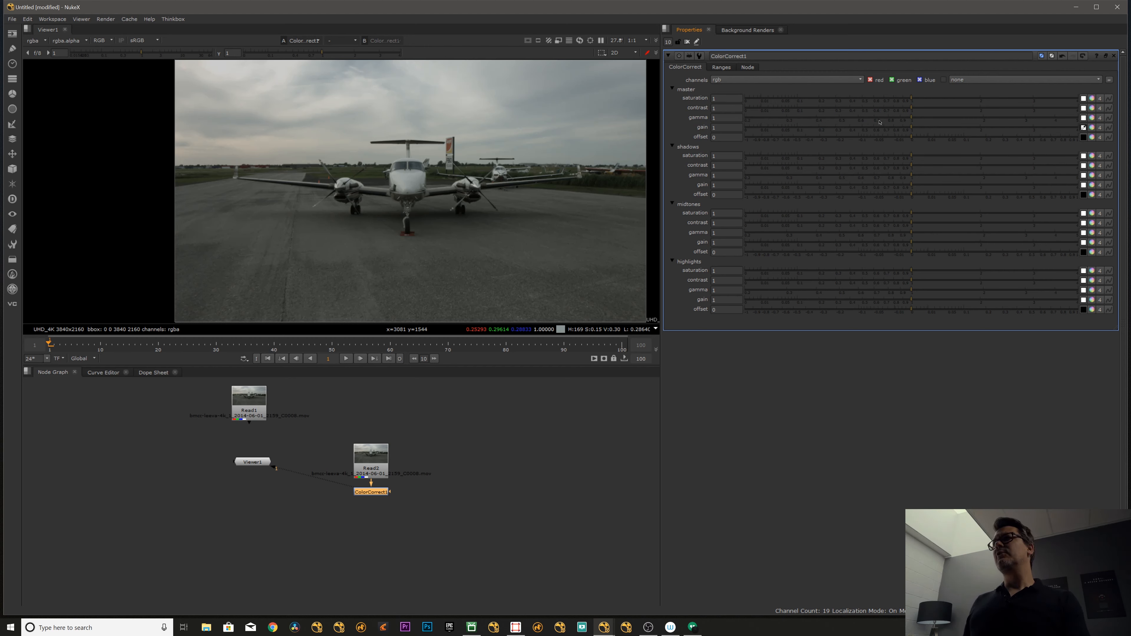
# - Try raising the shadows gain to lift the dark areas, and return it to 1
pyautogui.click(253, 462)
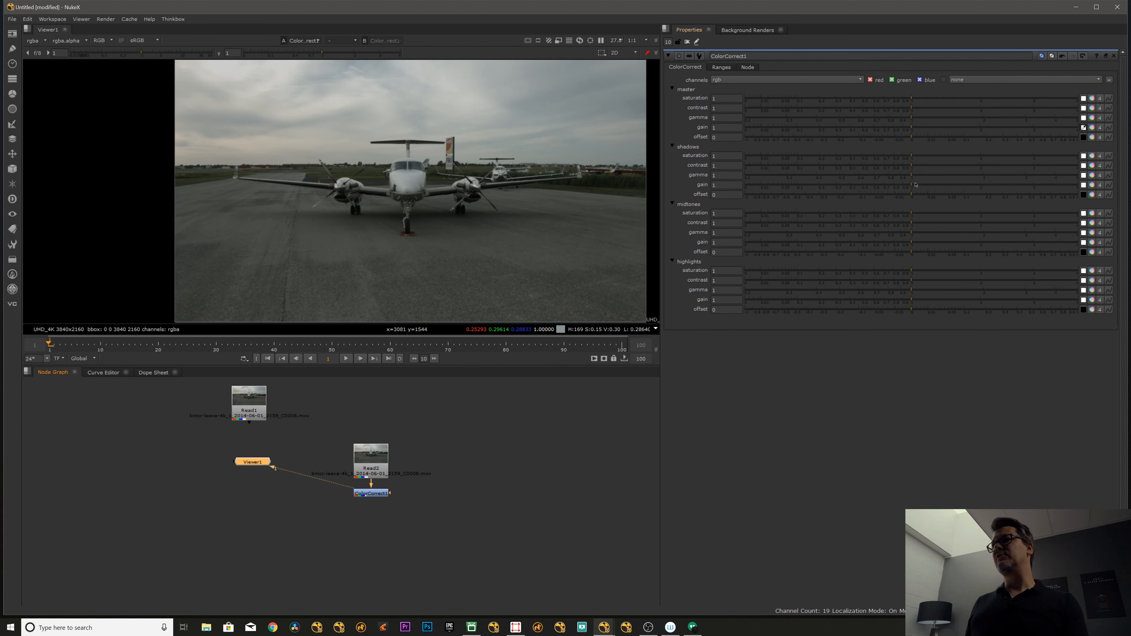
pyautogui.moveTo(908, 184); pyautogui.dragTo(1107, 172)
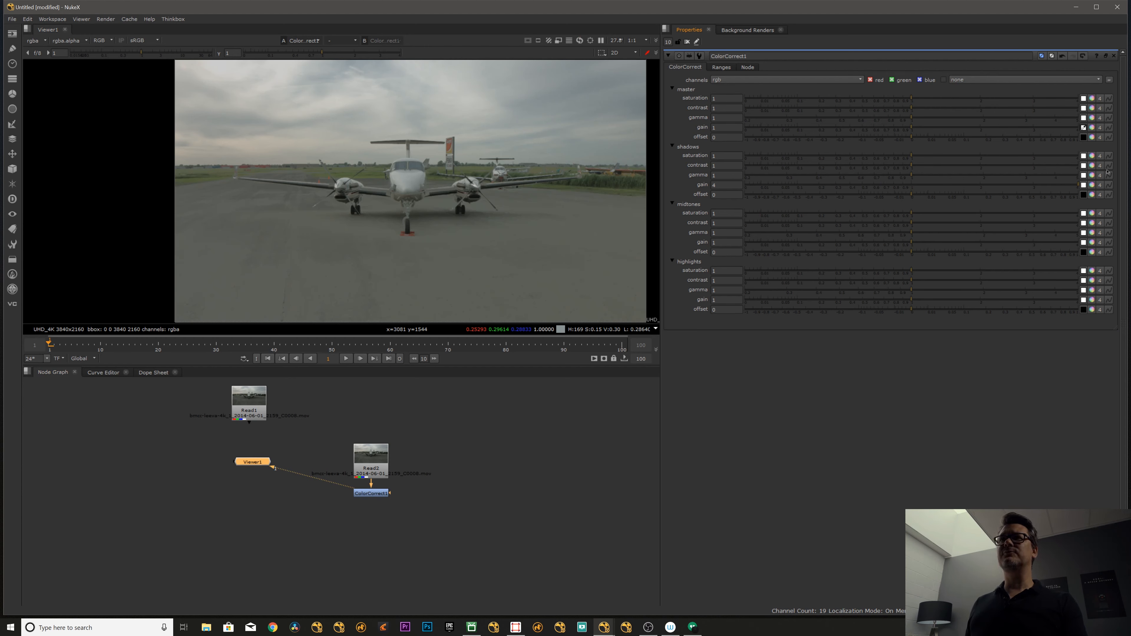
pyautogui.moveTo(1098, 172); pyautogui.dragTo(947, 188)
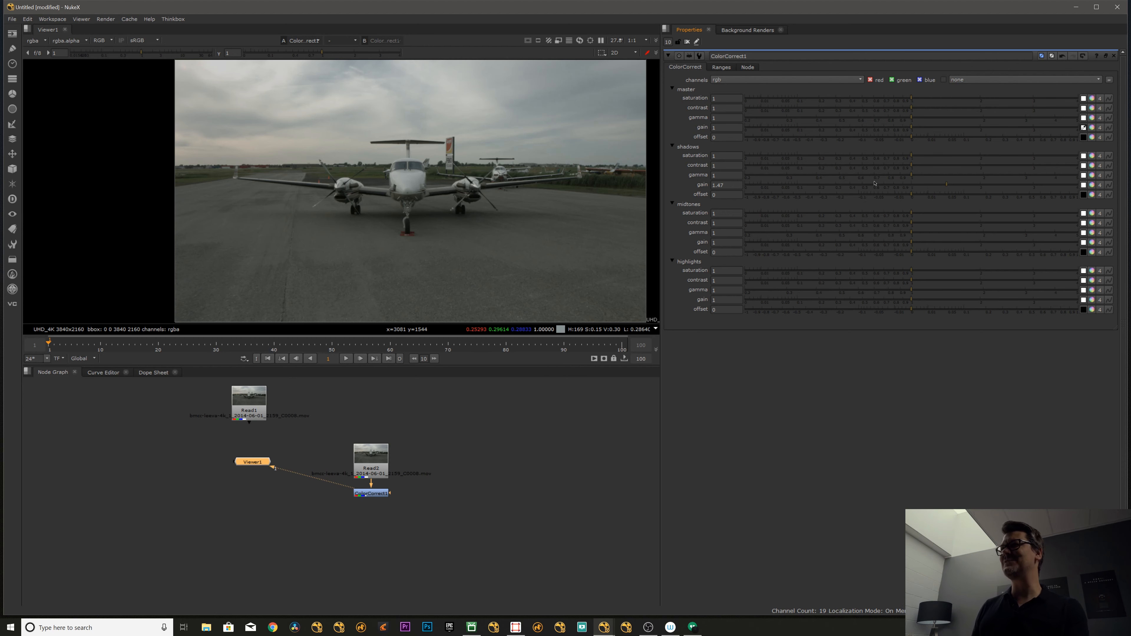
pyautogui.click(910, 183)
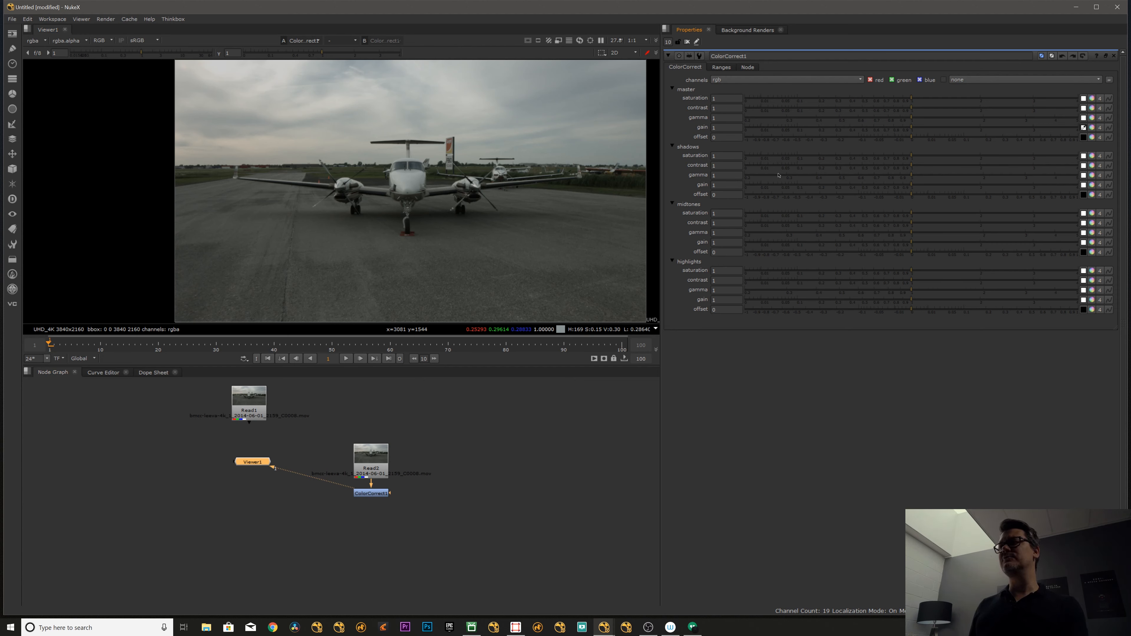
# - Connect Read2 to viewer input 1 and ColorCorrect1 to viewer input 2, placing the Viewer1 node level with ColorCorrect1
pyautogui.moveTo(377, 468); pyautogui.dragTo(374, 496)
pyautogui.press('1')
pyautogui.press('2')
pyautogui.moveTo(257, 463); pyautogui.dragTo(261, 494)
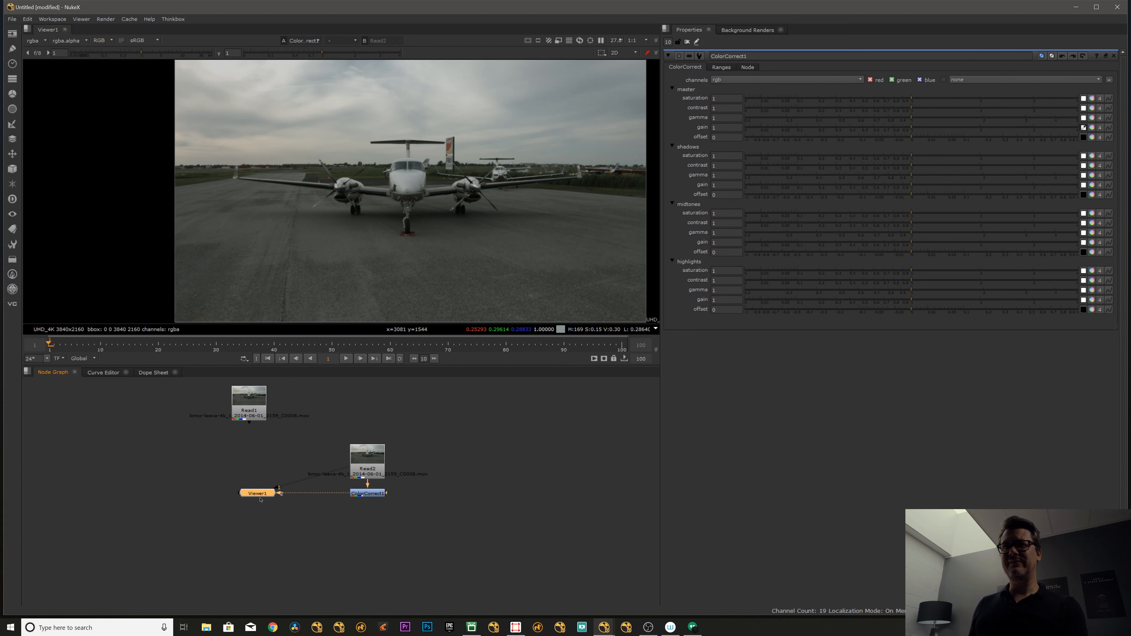
pyautogui.moveTo(369, 468); pyautogui.dragTo(369, 470)
pyautogui.click(367, 493)
pyautogui.press('2')
pyautogui.click(366, 471)
pyautogui.press('1')
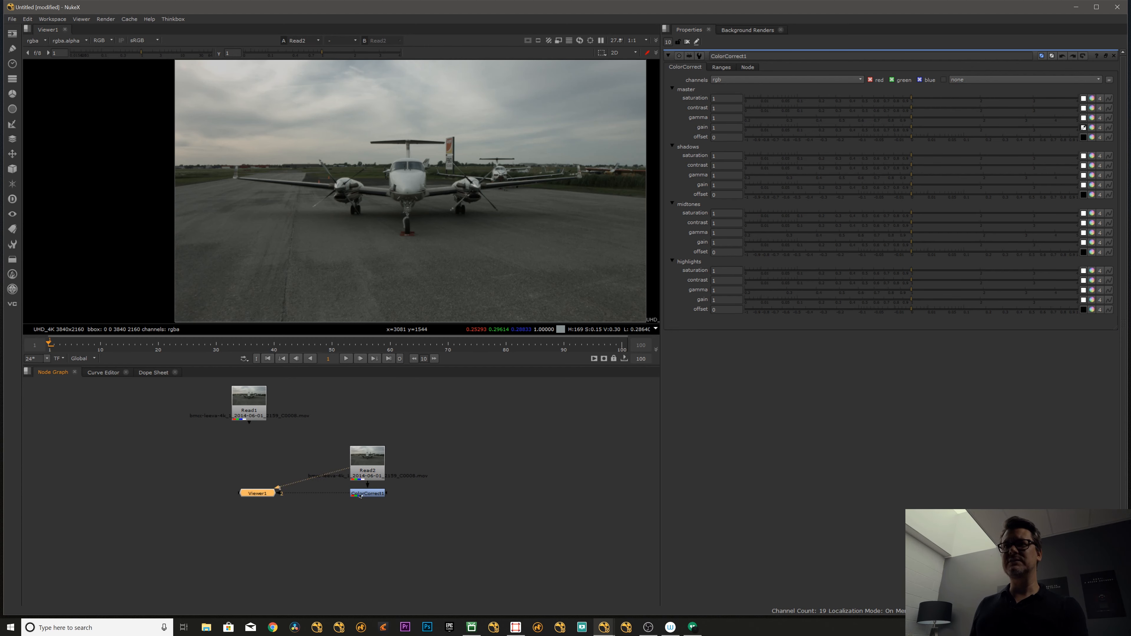
pyautogui.click(362, 494)
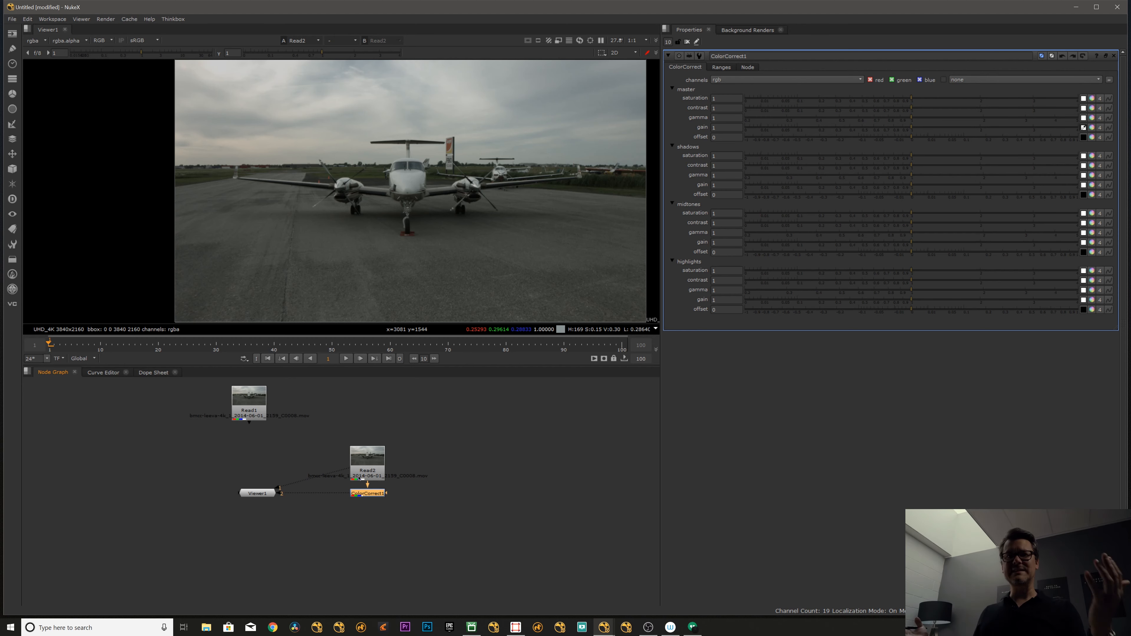
pyautogui.click(396, 435)
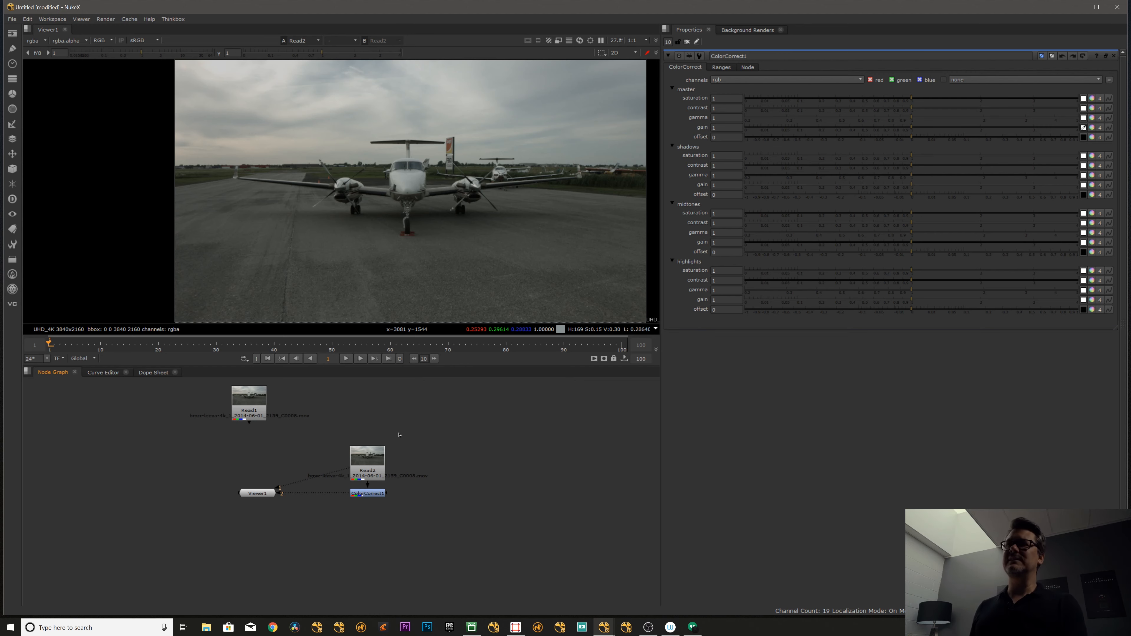
# - Compare the Read2 footage with the ColorCorrect1 output by alternating viewer inputs 1 and 2 and toggling ColorCorrect1's bypass
pyautogui.click(372, 465)
pyautogui.press('1')
pyautogui.click(366, 494)
pyautogui.press('2')
pyautogui.press('1')
pyautogui.press('2')
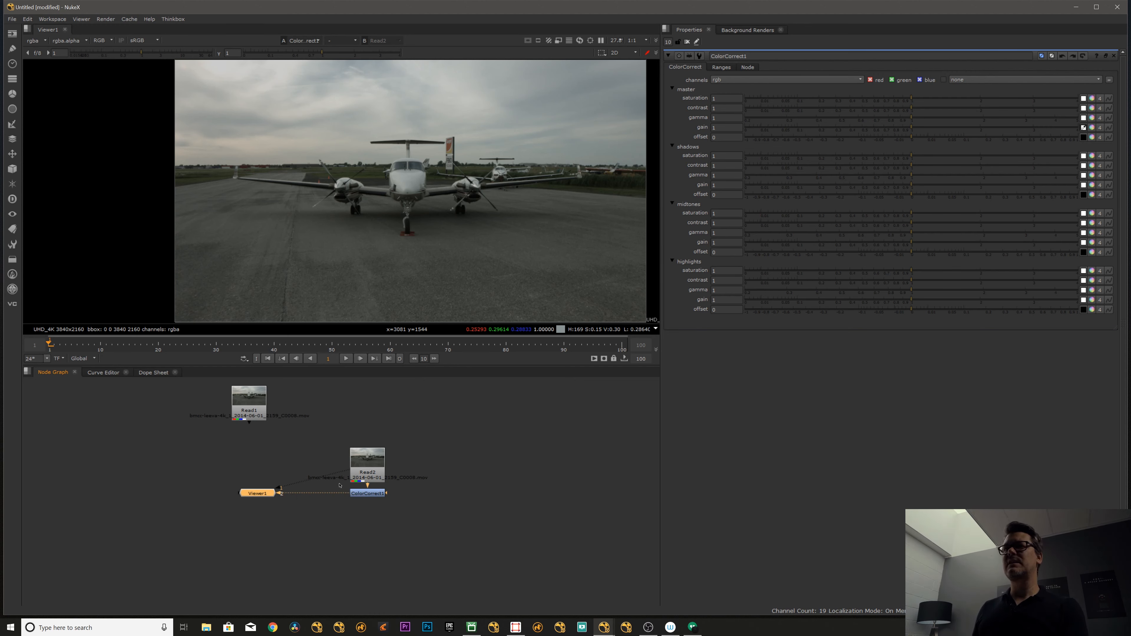
pyautogui.press('1')
pyautogui.press('2')
pyautogui.click(425, 408)
pyautogui.click(369, 493)
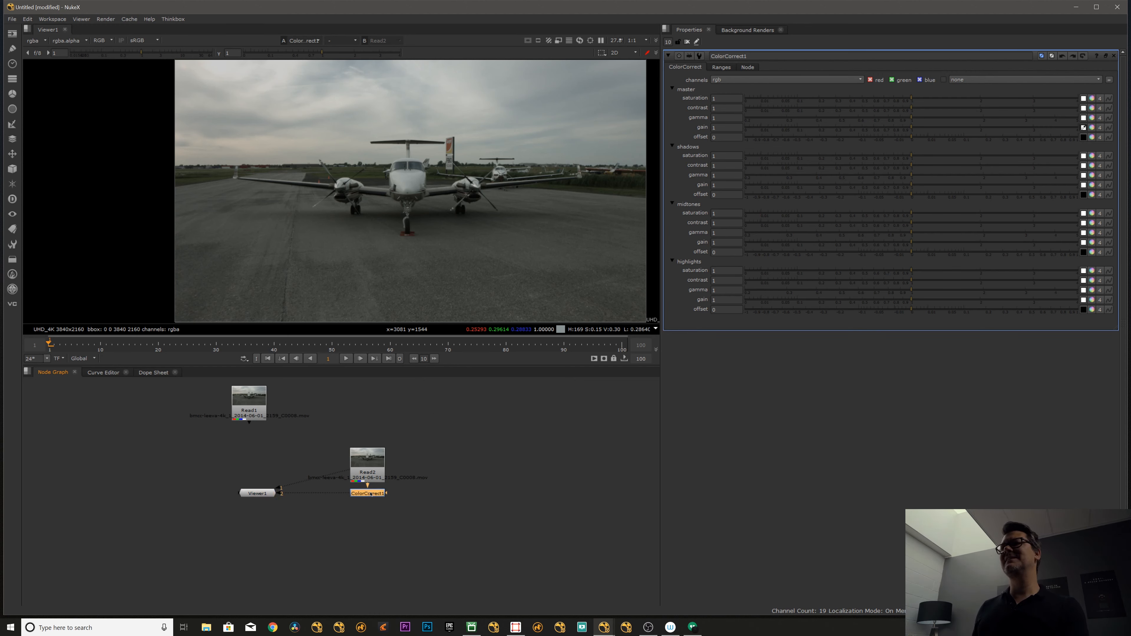
pyautogui.press('d')
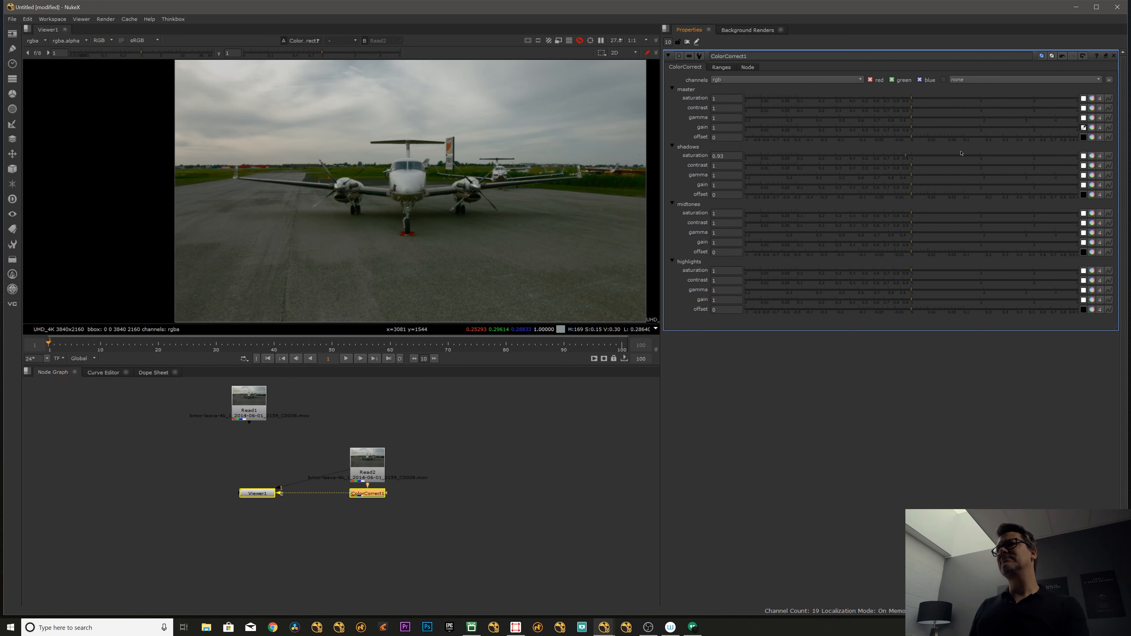
# - Try changing the shadows saturation, and undo the change
pyautogui.moveTo(933, 157); pyautogui.dragTo(1130, 149)
pyautogui.hotkey('ctrl', 'z')
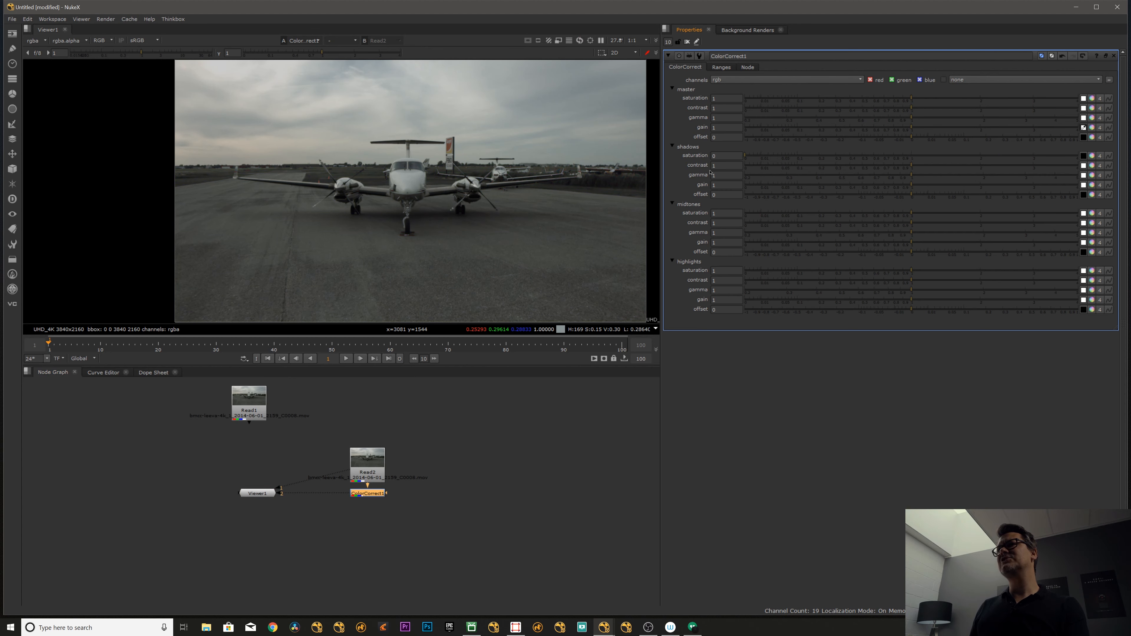
# - Set the midtones contrast to 0.92 and gain to 1.88, and the highlights gain to 4
pyautogui.moveTo(909, 224); pyautogui.dragTo(973, 241)
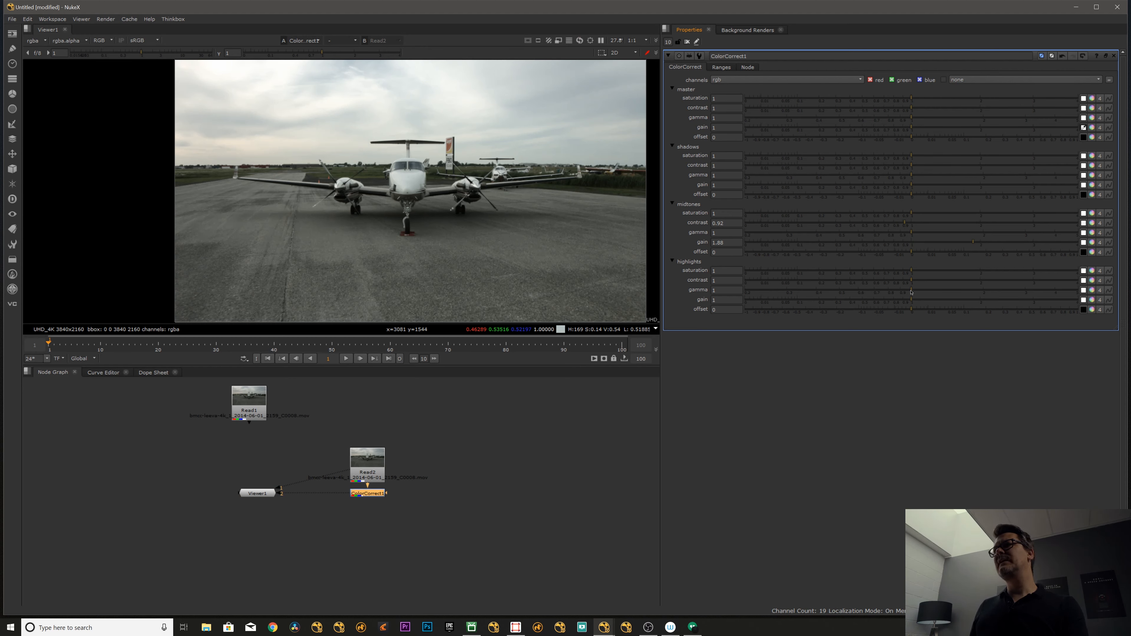
pyautogui.moveTo(911, 292); pyautogui.dragTo(1107, 296)
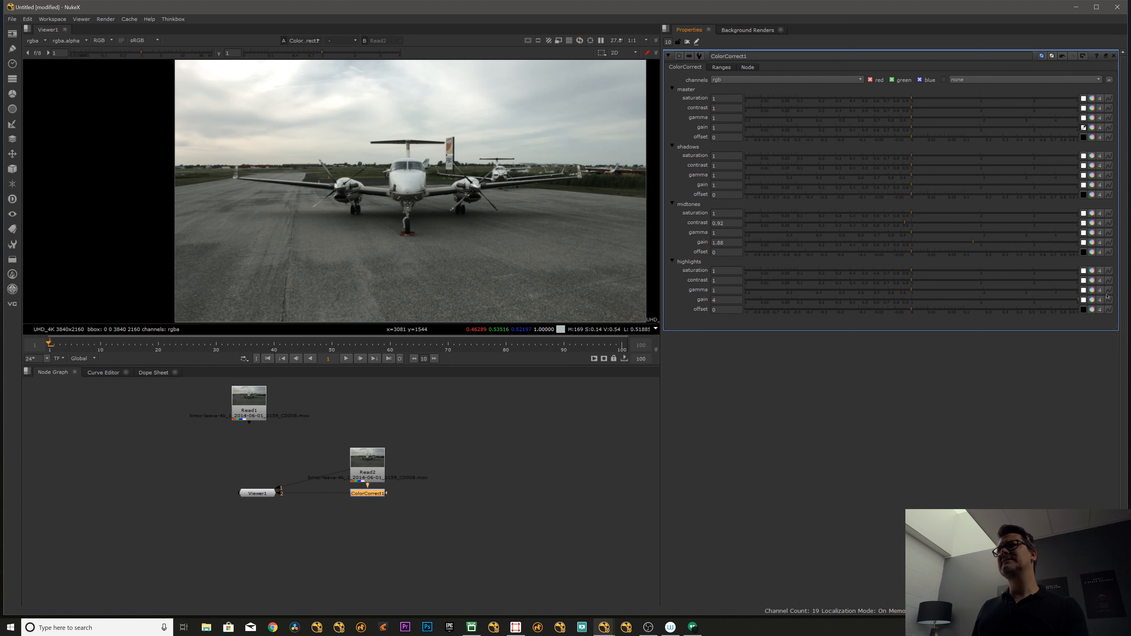
# - Reshape the tonal range curves so shadows end at about 0.05 and highlights start at about 0.62
pyautogui.click(721, 68)
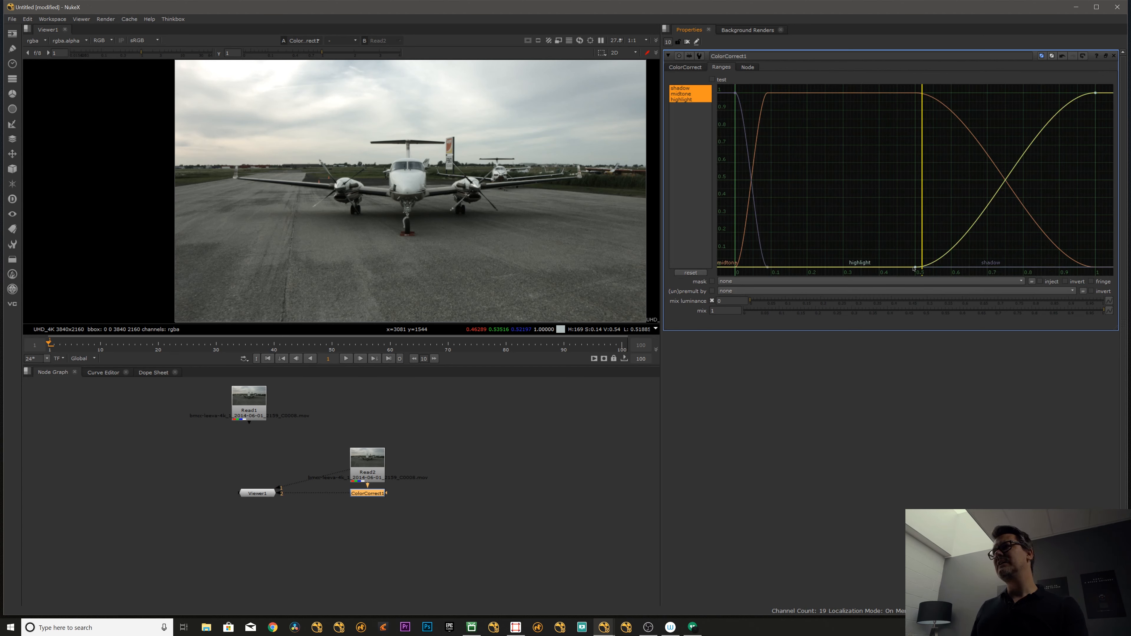
pyautogui.moveTo(916, 267); pyautogui.dragTo(797, 264)
pyautogui.click(767, 268)
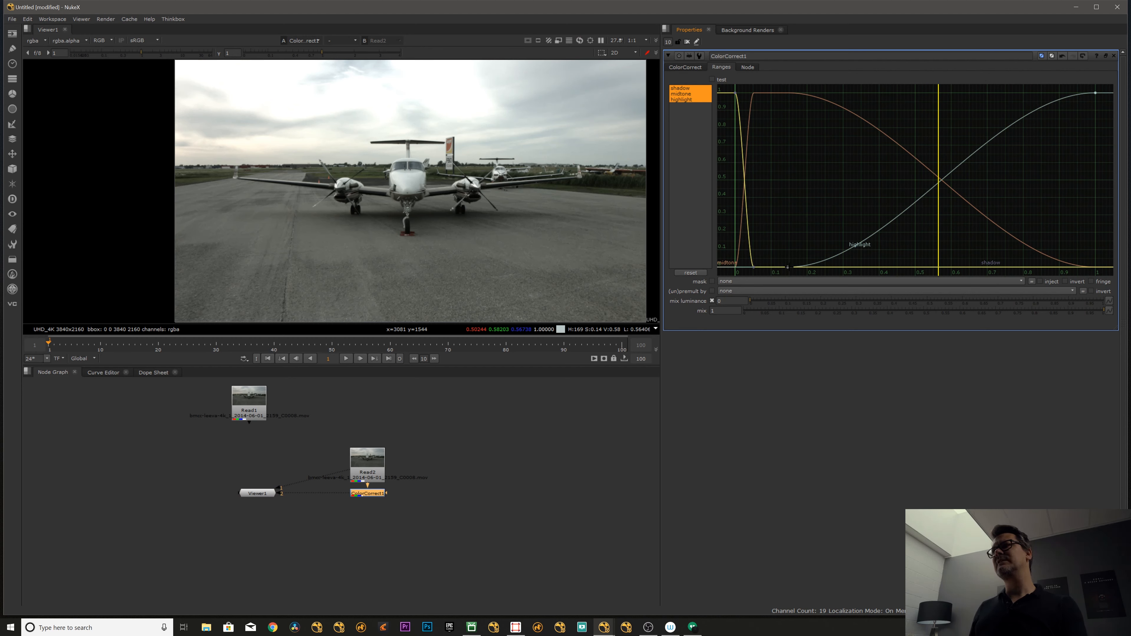
pyautogui.click(788, 267)
pyautogui.moveTo(788, 267); pyautogui.dragTo(1004, 265)
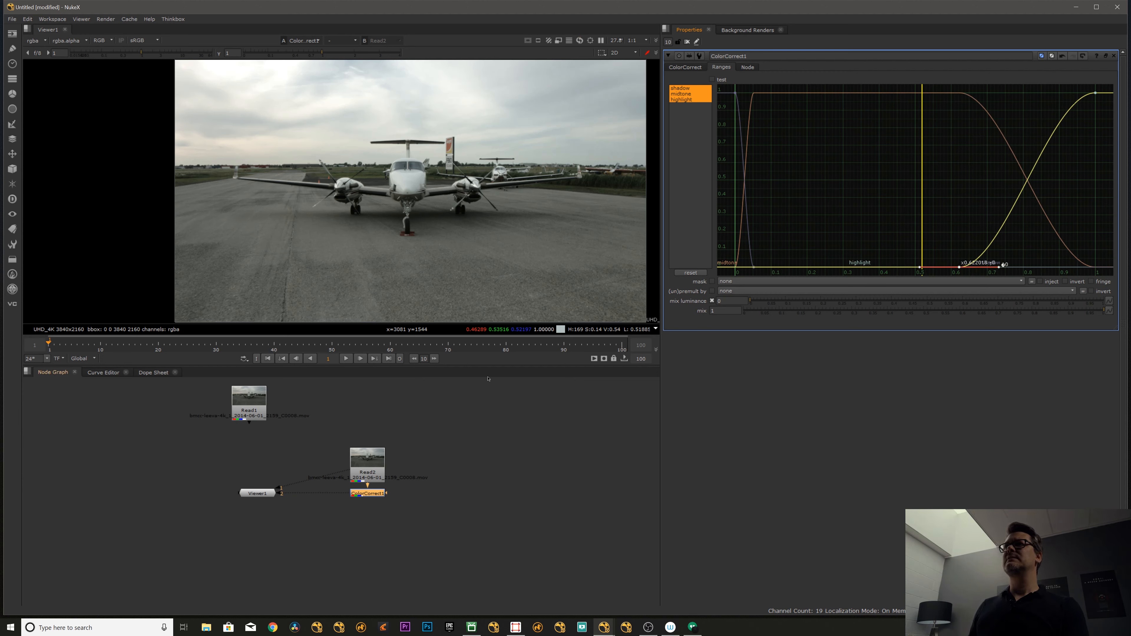
# - Set the shadows gain to 0.99, the master saturation to 1.41 and the master contrast to 0.94
pyautogui.click(685, 67)
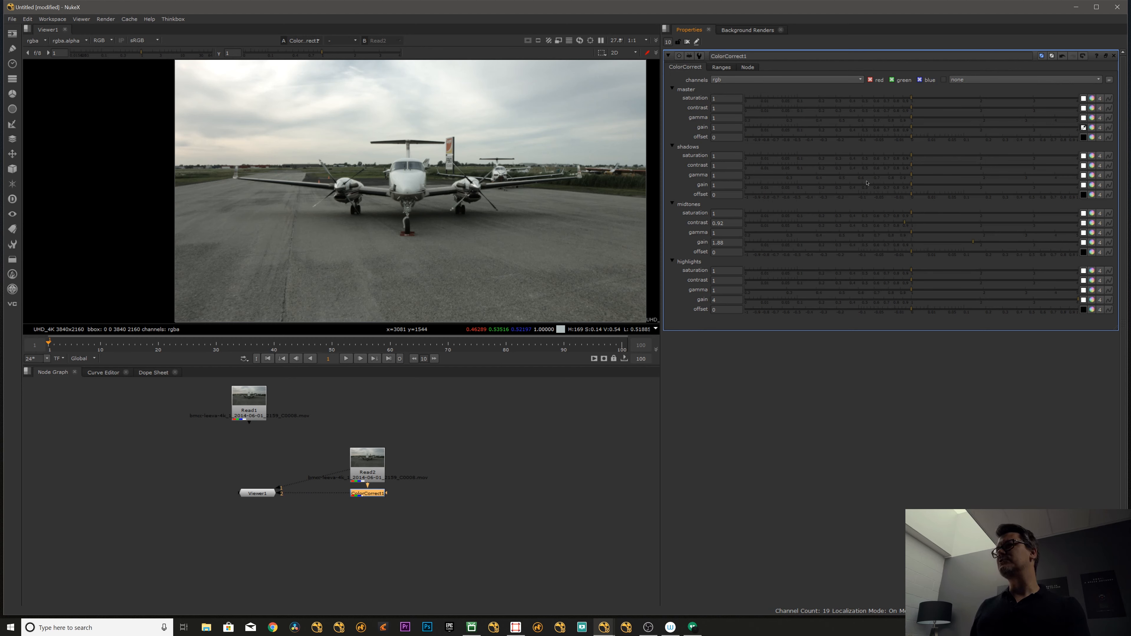
pyautogui.moveTo(897, 187)
pyautogui.mouseDown()
pyautogui.moveTo(849, 187)
pyautogui.moveTo(910, 186)
pyautogui.mouseUp()
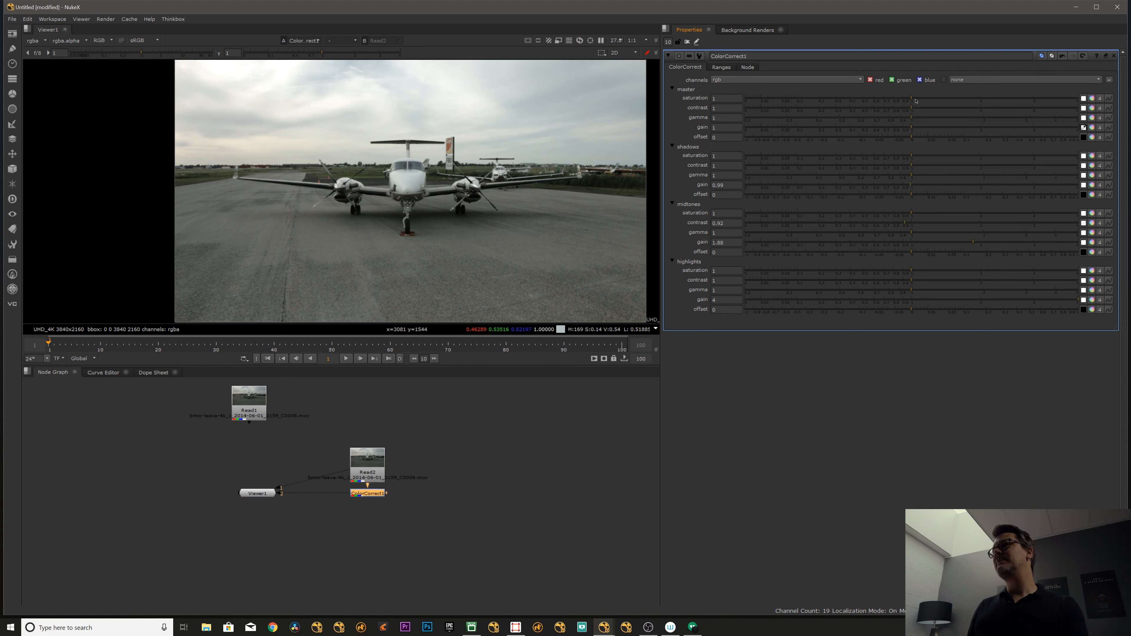
pyautogui.moveTo(911, 99)
pyautogui.mouseDown()
pyautogui.moveTo(959, 99)
pyautogui.moveTo(906, 110)
pyautogui.mouseUp()
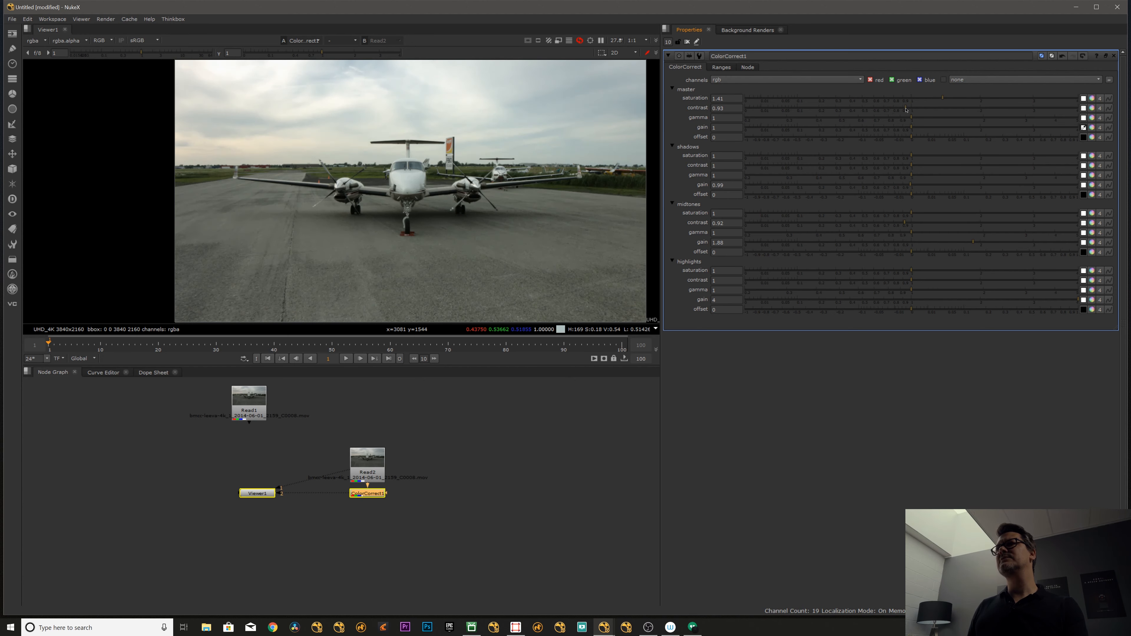
# - Compare the original Read2 footage with the adjusted grade by repeatedly switching between the two viewer inputs
pyautogui.click(376, 472)
pyautogui.press('1')
pyautogui.click(376, 493)
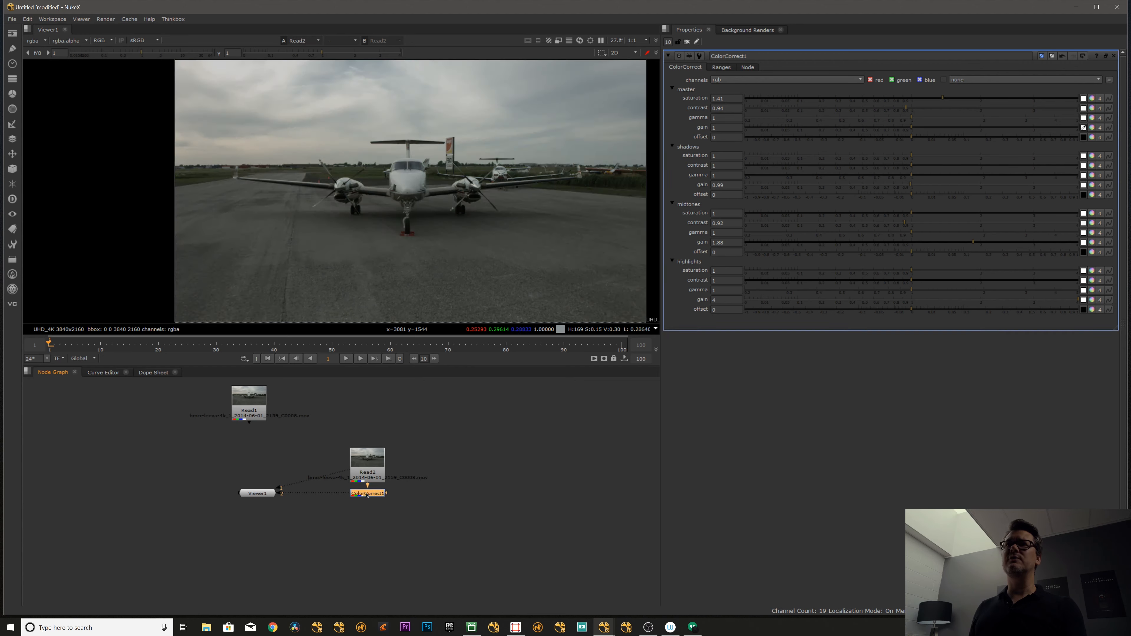
pyautogui.press('2')
pyautogui.press('1')
pyautogui.press('2')
pyautogui.press('1')
pyautogui.press('2')
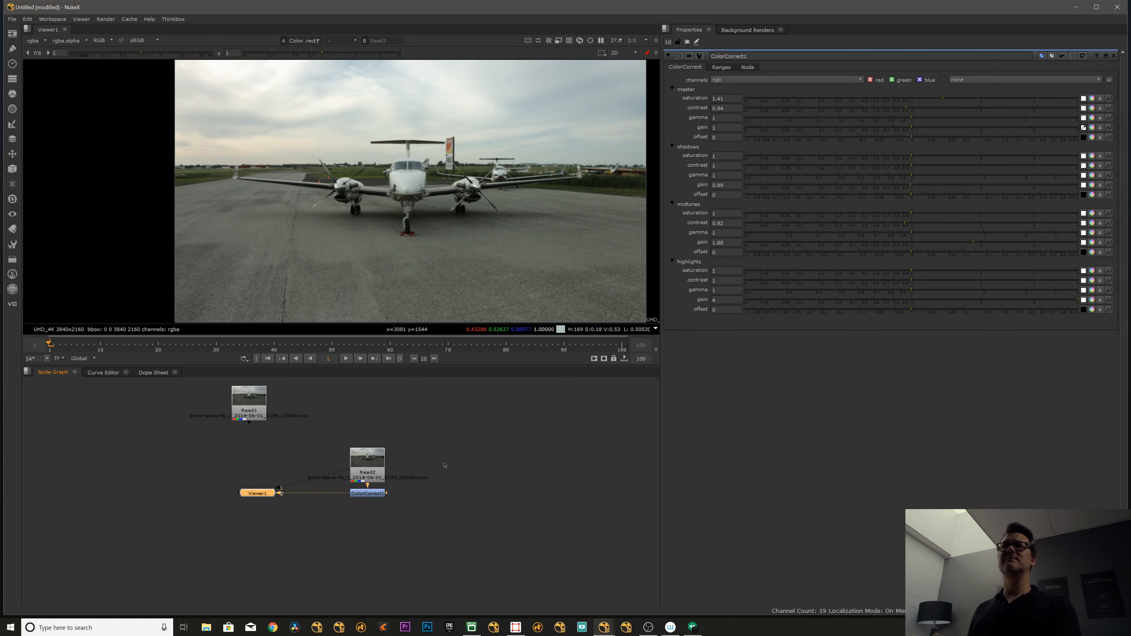
# - Enable the viewer wipe between ColorCorrect1 and Read2, with the split running through the airplane's nose
pyautogui.press('w')
pyautogui.moveTo(411, 190)
pyautogui.mouseDown()
pyautogui.moveTo(382, 183)
pyautogui.moveTo(718, 169)
pyautogui.moveTo(406, 197)
pyautogui.mouseUp()
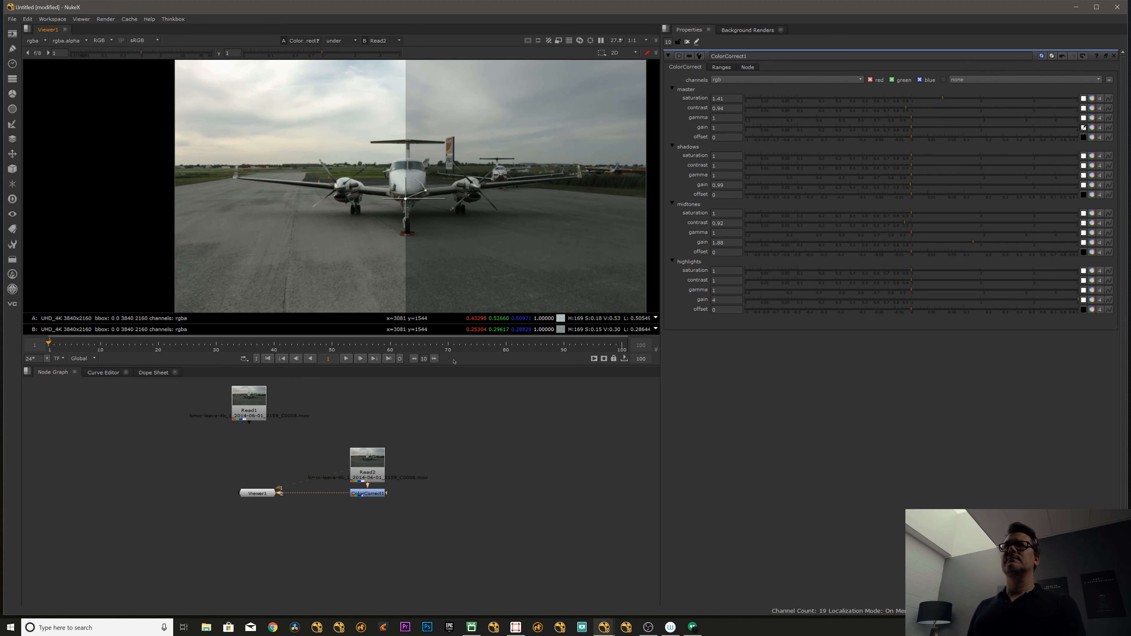
# - Delete all nodes from the node graph, including both Read nodes, the ColorCorrect and the Viewer
pyautogui.moveTo(438, 453); pyautogui.dragTo(421, 455, button='middle')
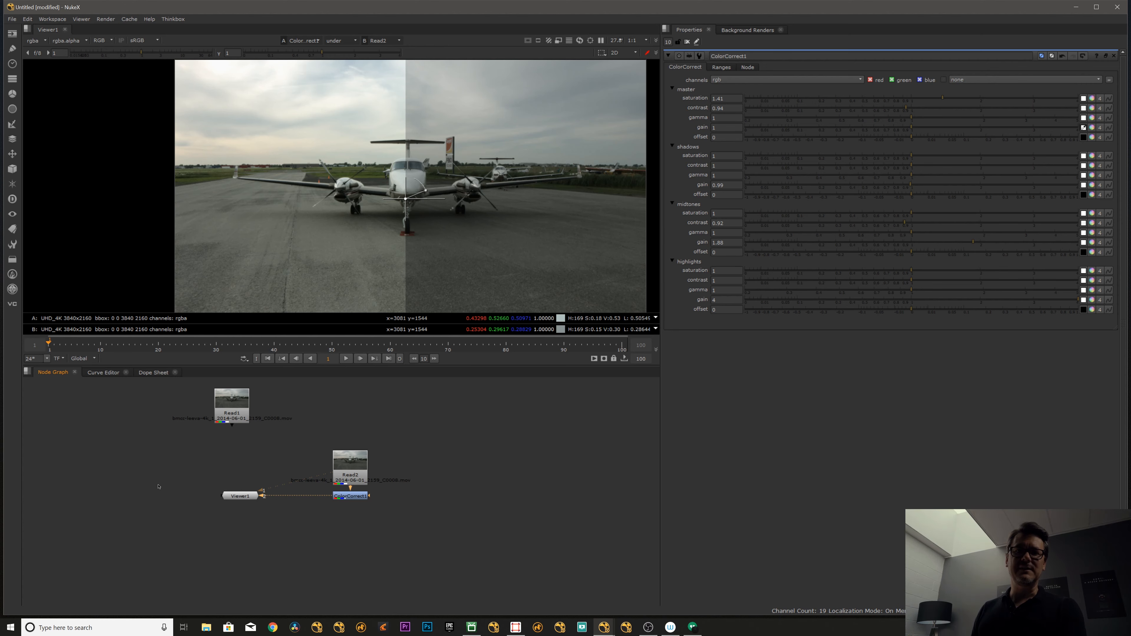
pyautogui.scroll(-2, 251, 423)
pyautogui.moveTo(250, 437); pyautogui.dragTo(242, 454, button='middle')
pyautogui.moveTo(187, 418); pyautogui.dragTo(406, 526)
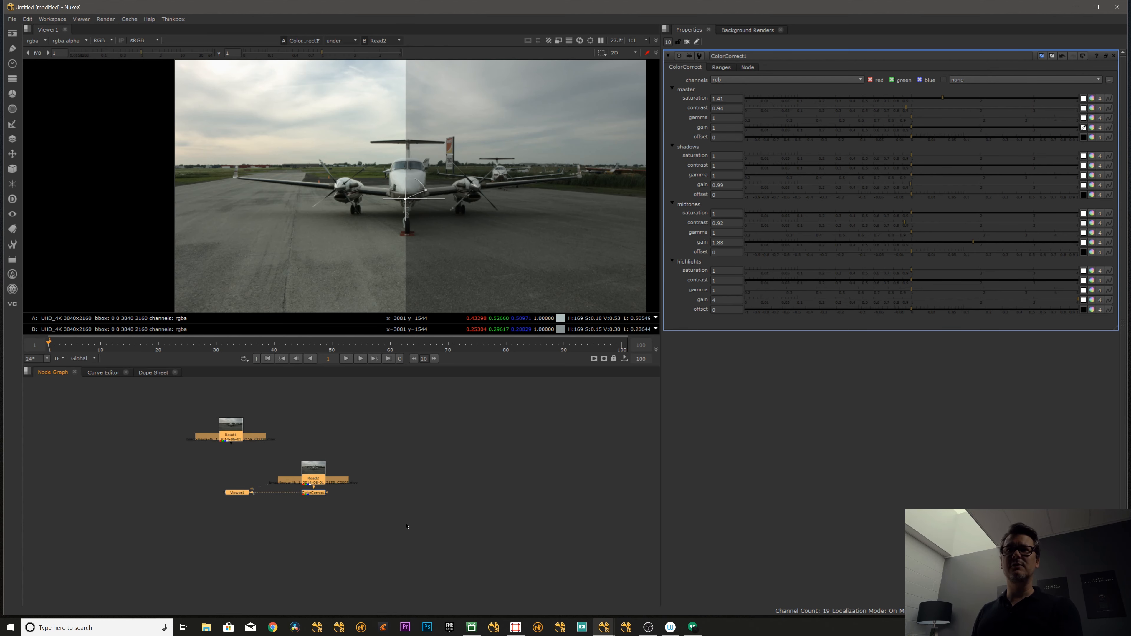
pyautogui.press('Delete')
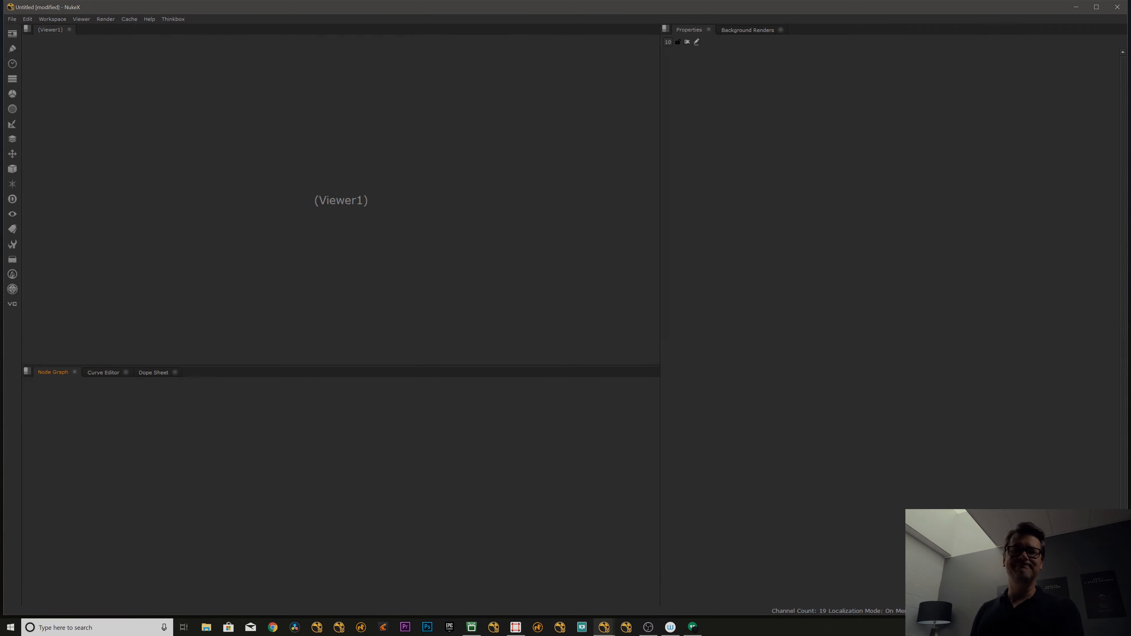